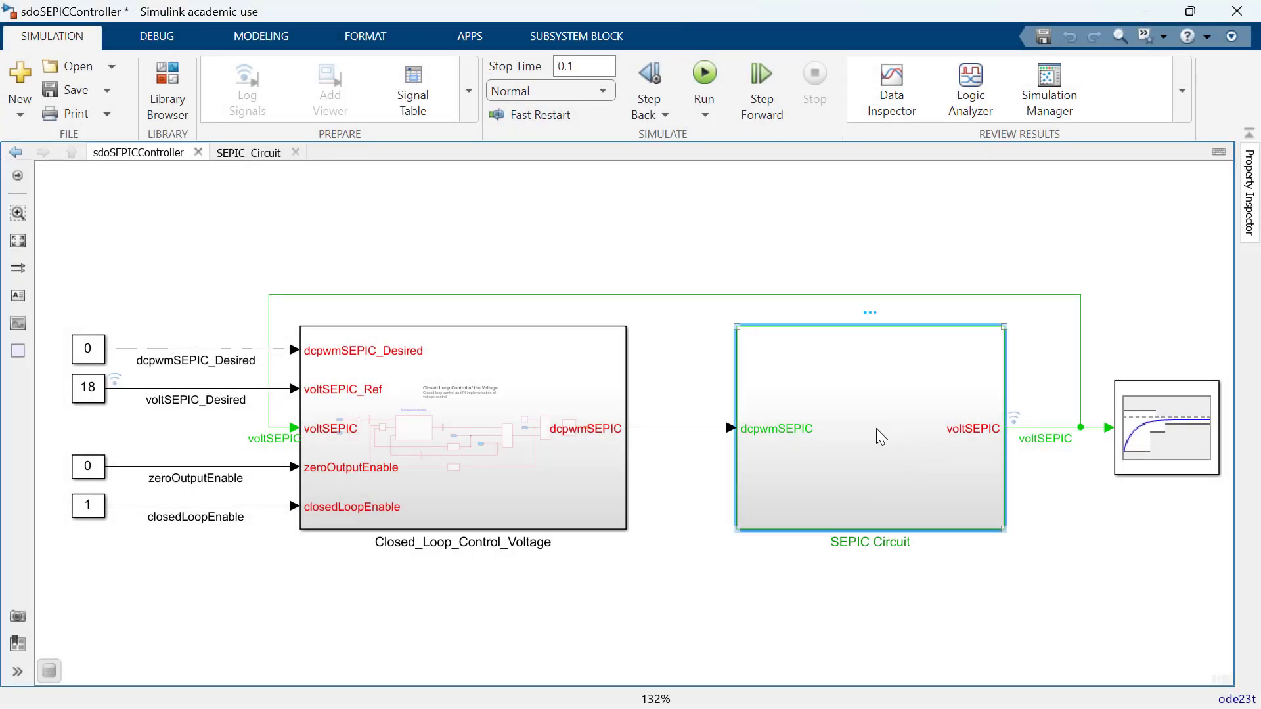
# View the SEPIC_Circuit switching model, and return to the top level of sdoSEPICController.
pyautogui.click(253, 155)
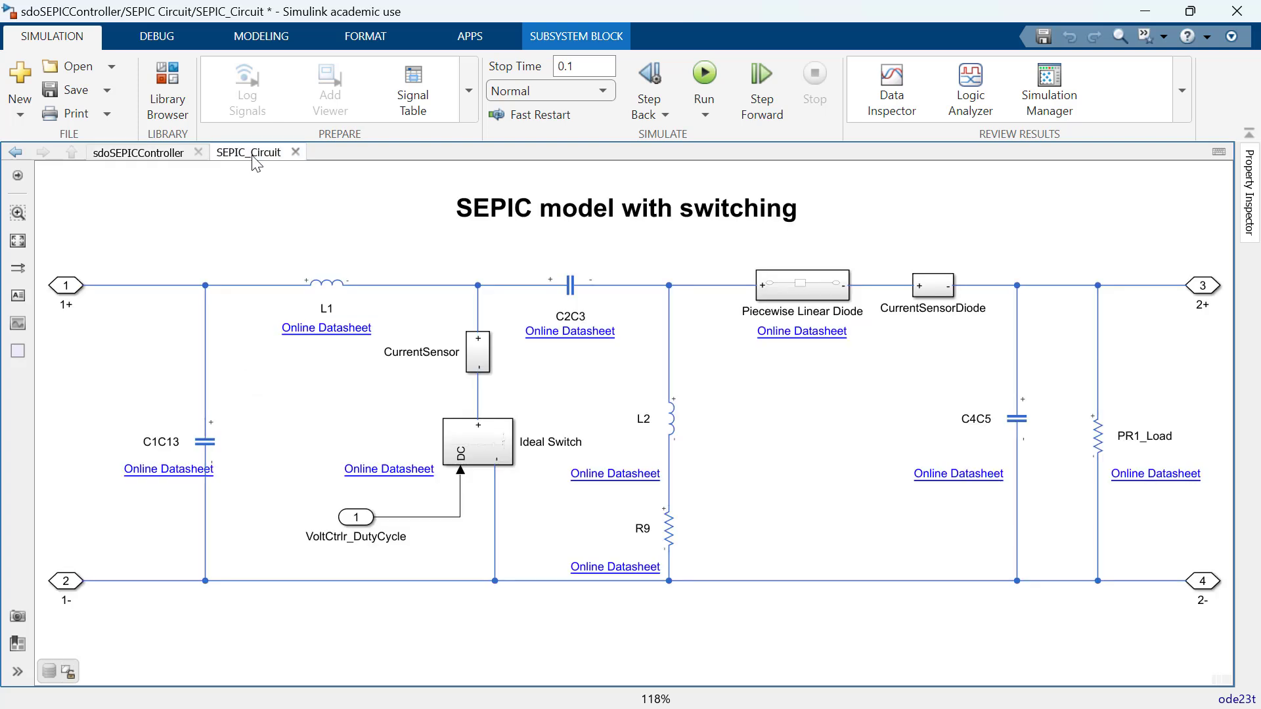
pyautogui.click(556, 651)
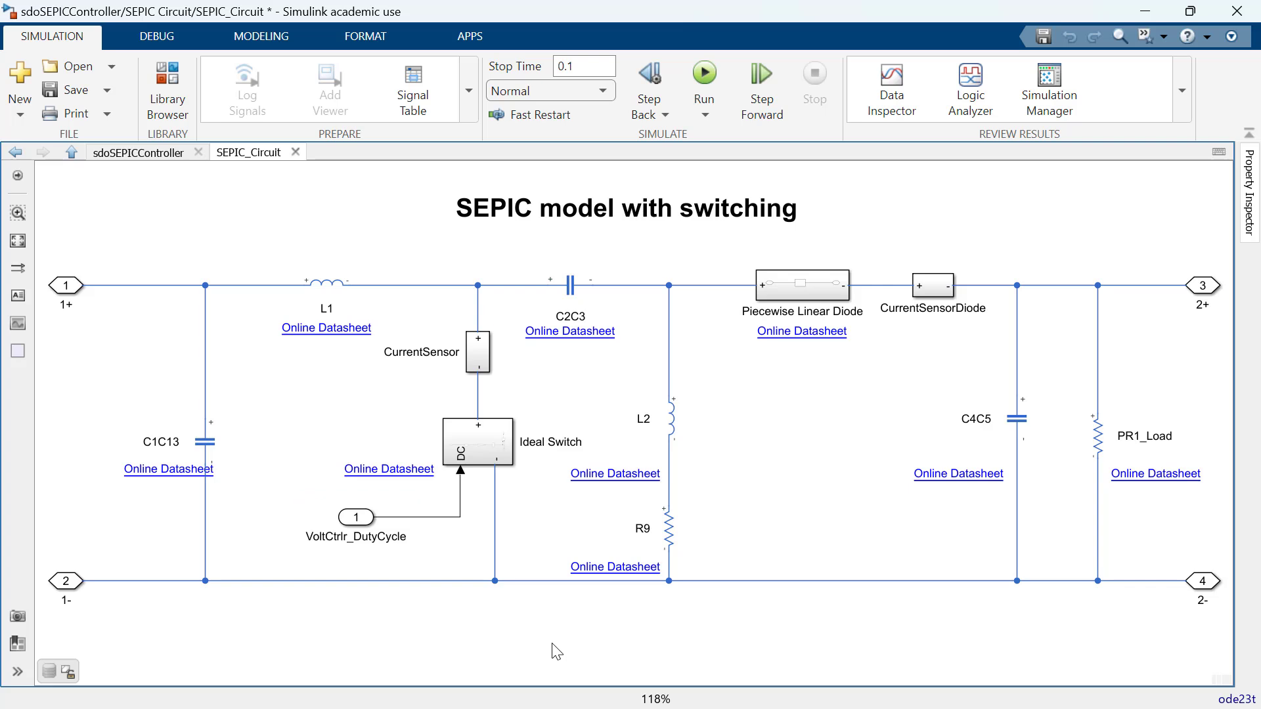
pyautogui.click(95, 155)
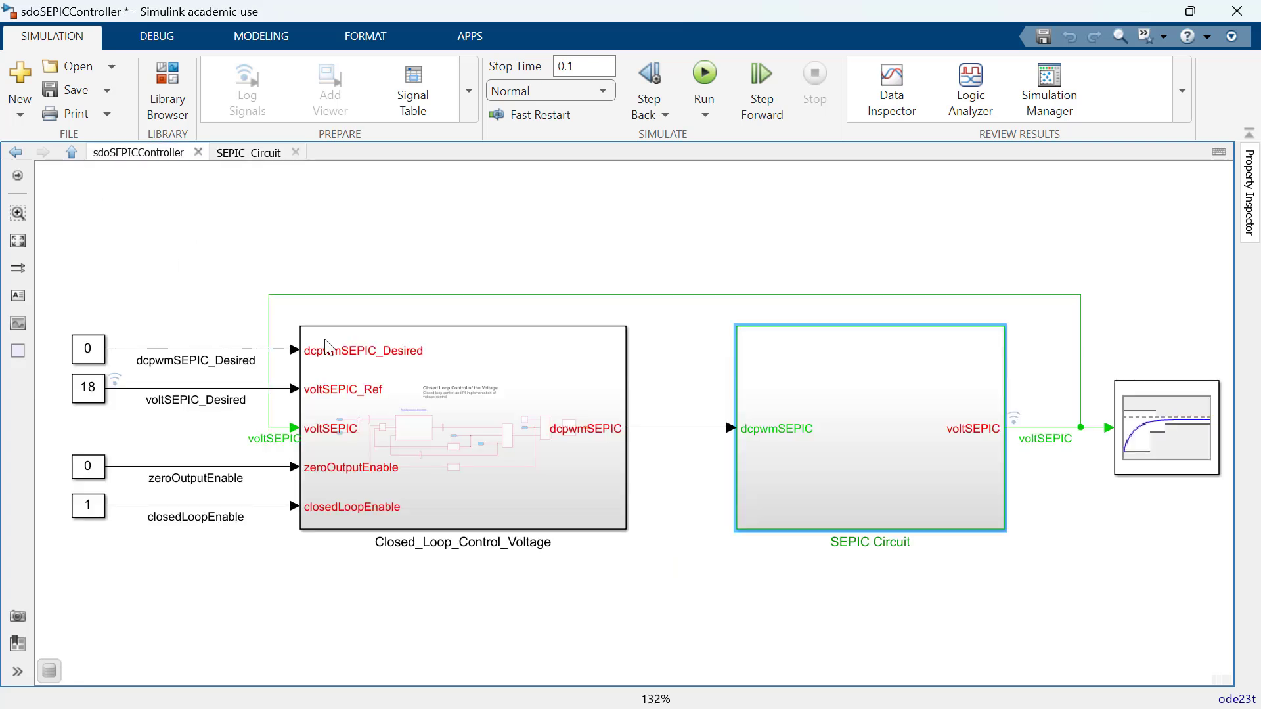
# Inspect the bounds plot of the Check Step Response Characteristics block, and close it.
pyautogui.click(1126, 419)
pyautogui.doubleClick(1168, 430)
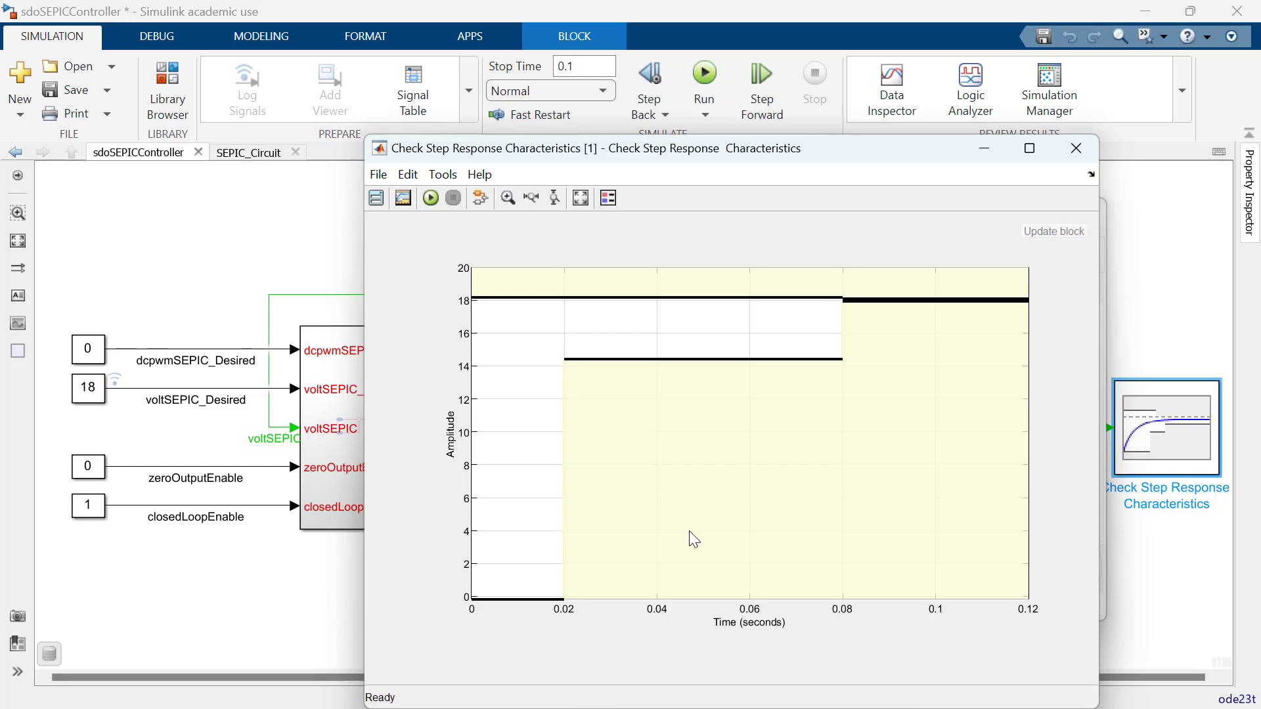
pyautogui.click(1076, 148)
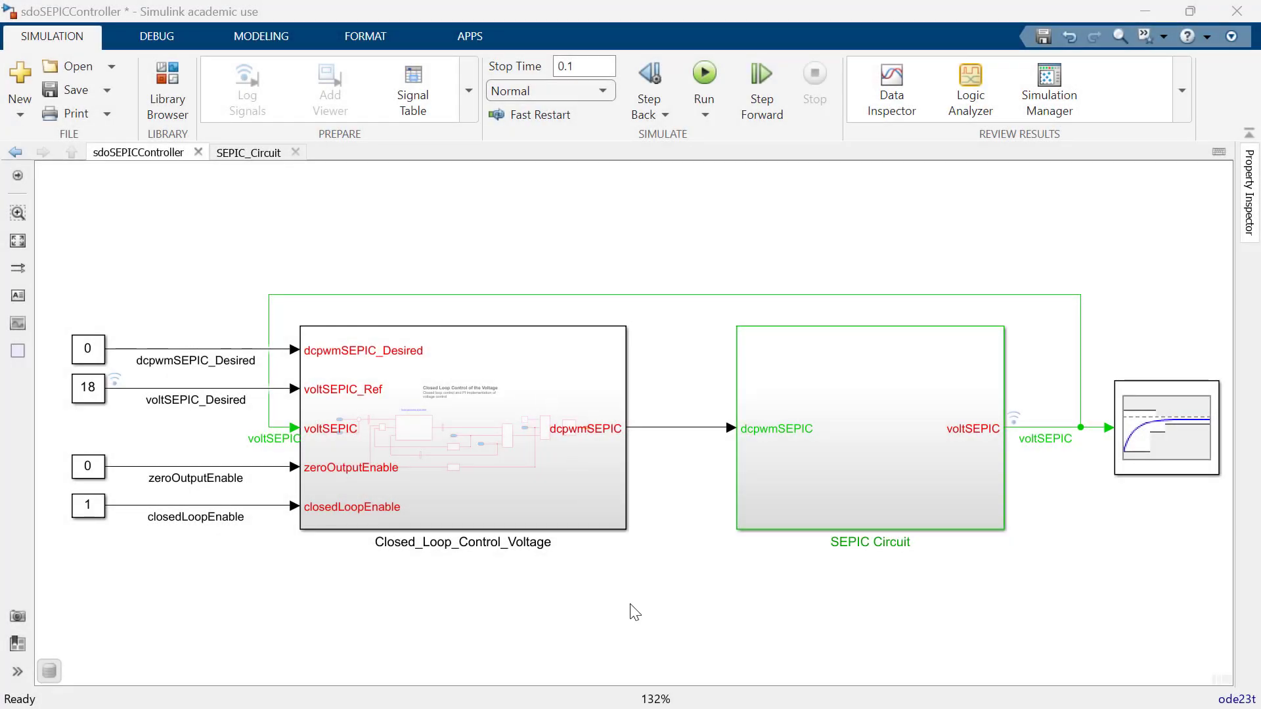
# Review the Discrete PID Controller's parameters inside the Closed_Loop_Control_Voltage subsystem, and return to the top-level model.
pyautogui.click(569, 486)
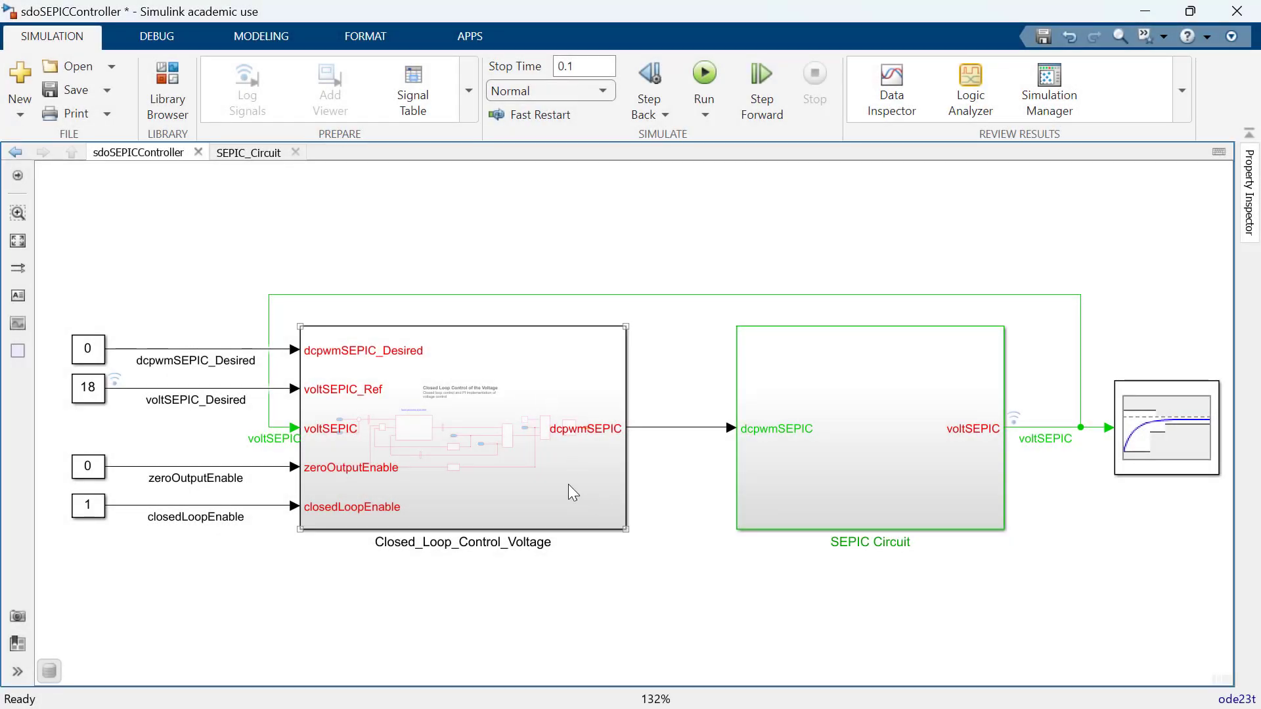
pyautogui.doubleClick(511, 457)
pyautogui.click(415, 420)
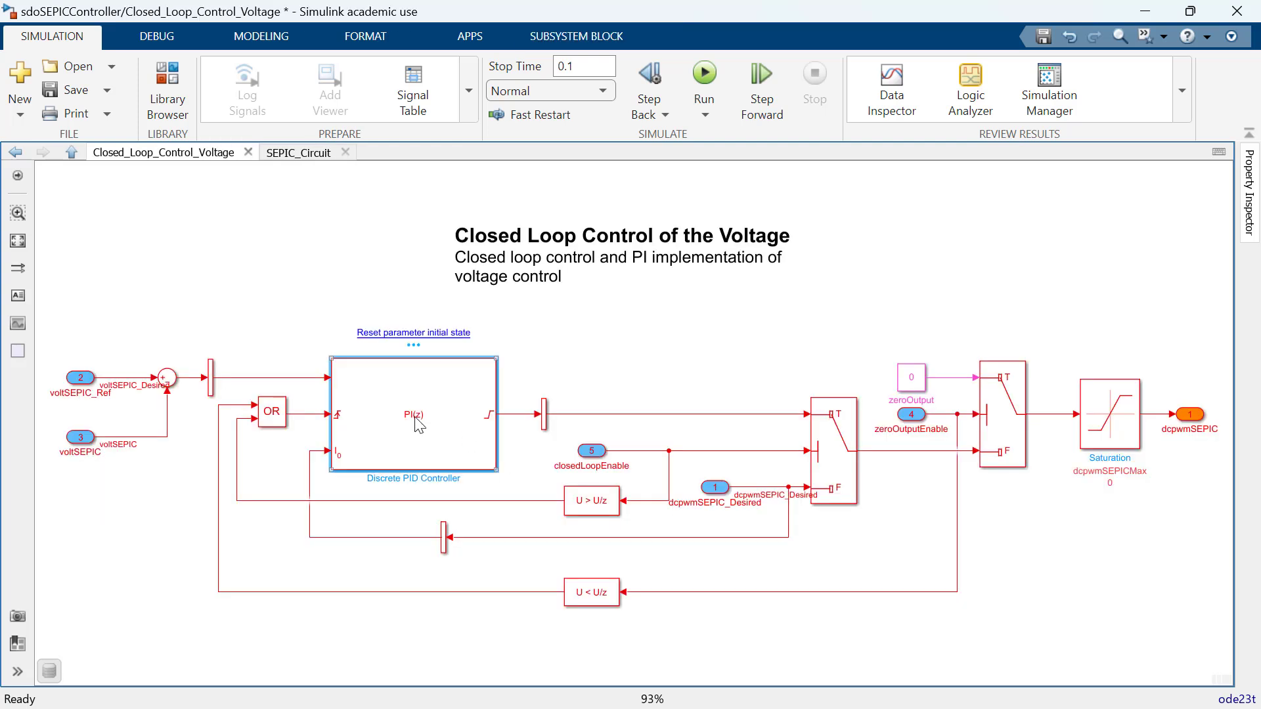
pyautogui.doubleClick(415, 426)
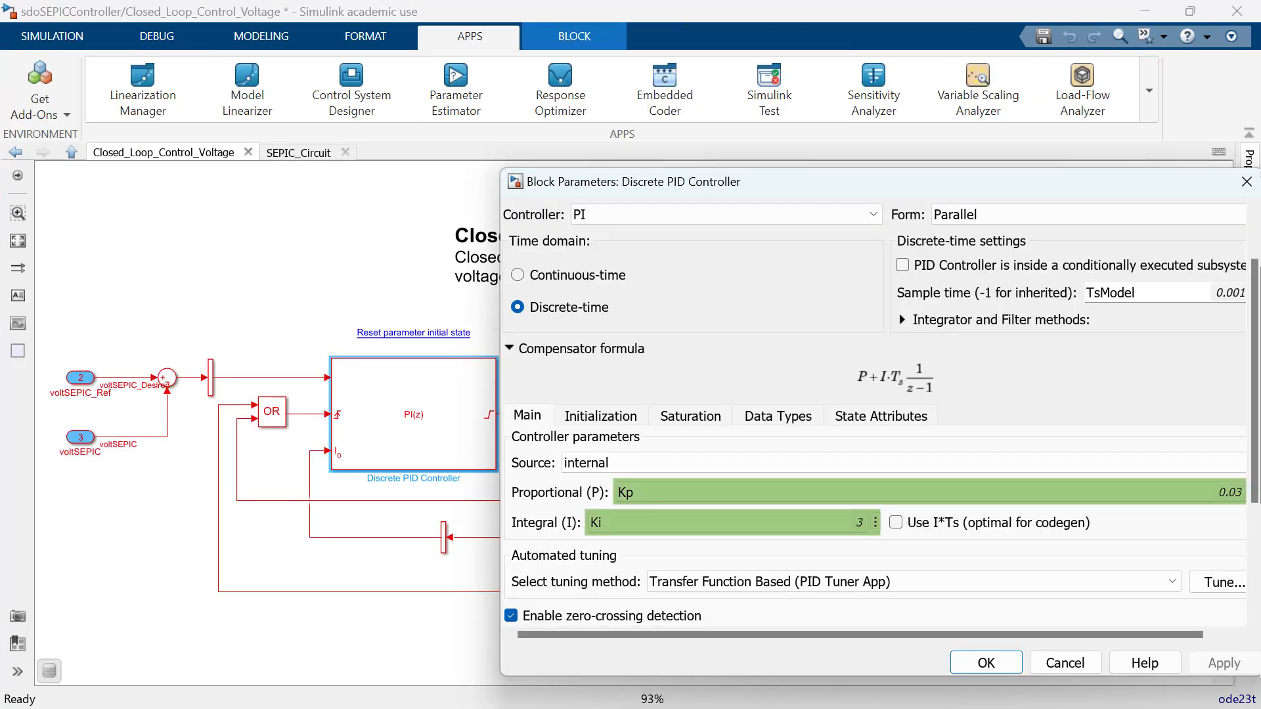
pyautogui.click(986, 663)
pyautogui.click(74, 153)
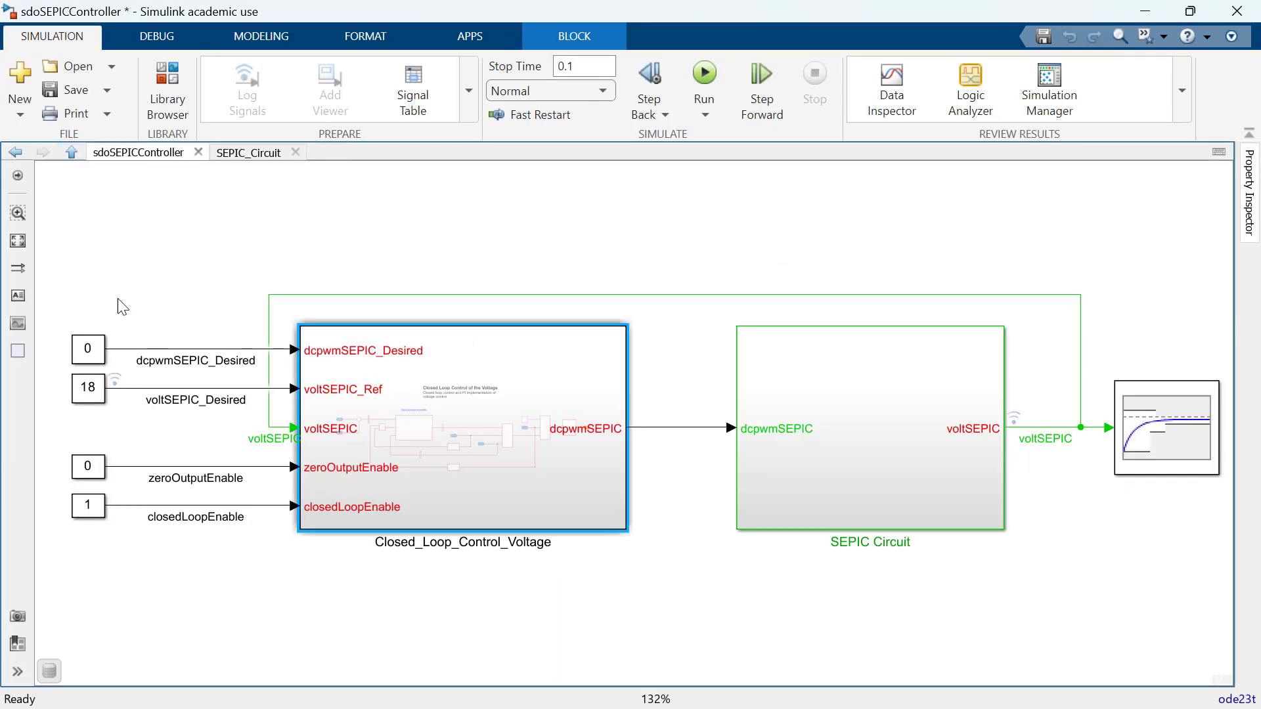
# Run the simulation and check the voltage response against the bounds in the Check Step Response Characteristics plot.
pyautogui.click(705, 73)
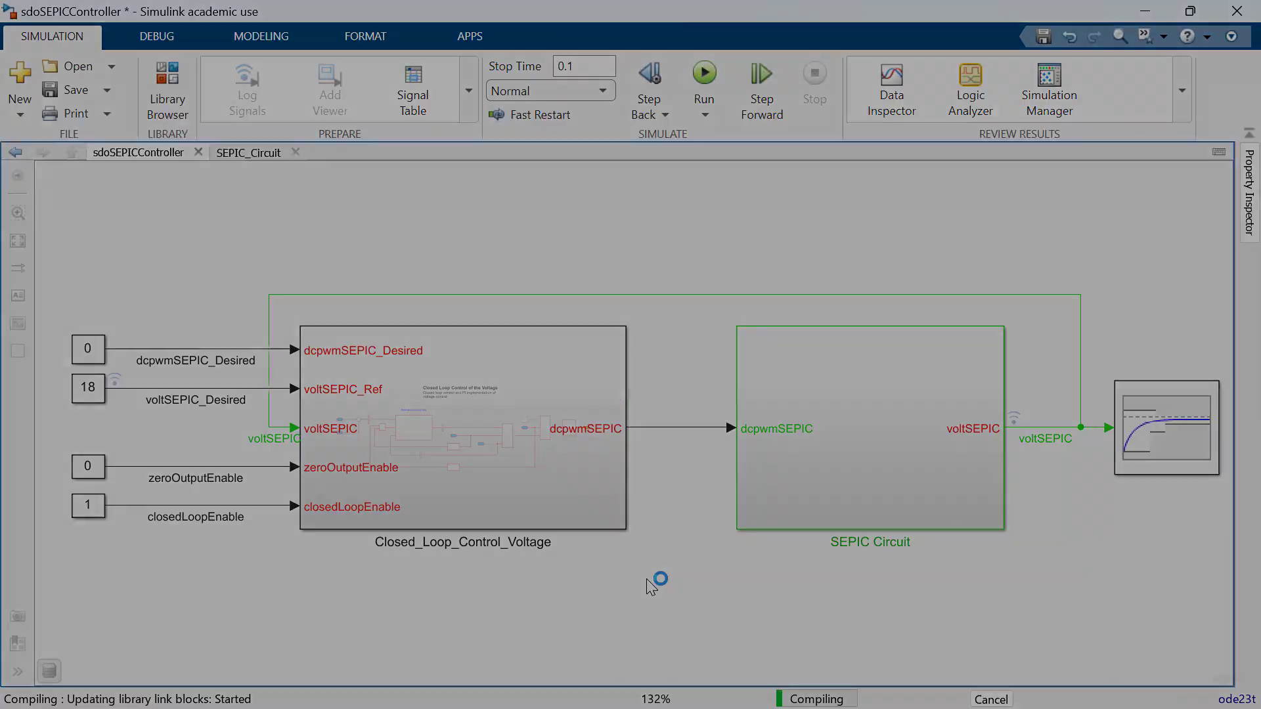
pyautogui.doubleClick(1204, 434)
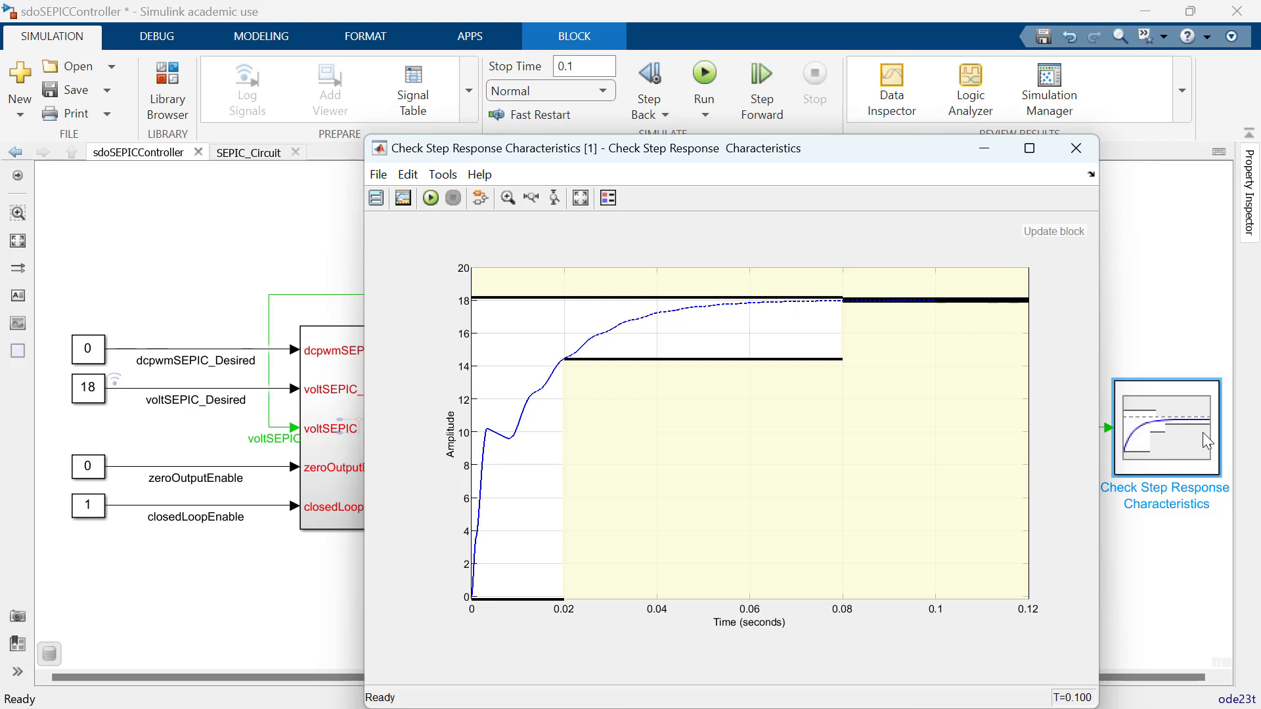
pyautogui.click(1076, 148)
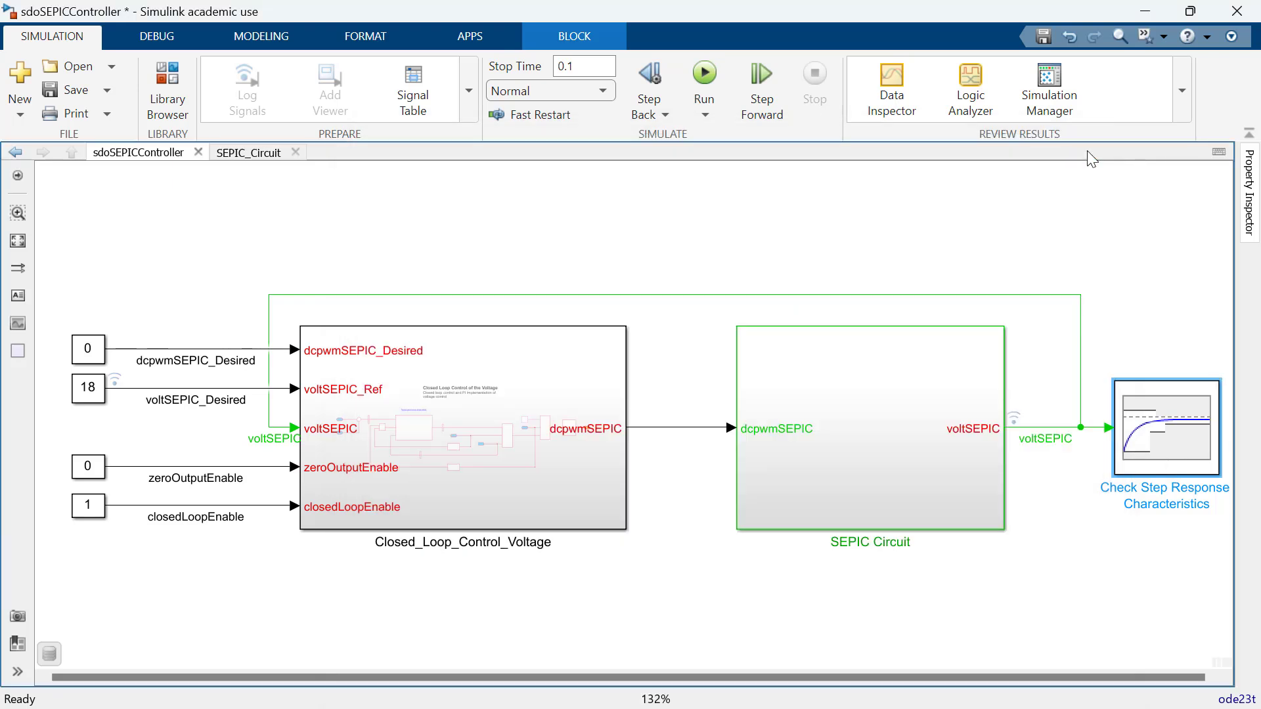
# Look over the components of the SEPIC circuit once more, and go back to the top-level model.
pyautogui.click(857, 463)
pyautogui.click(250, 153)
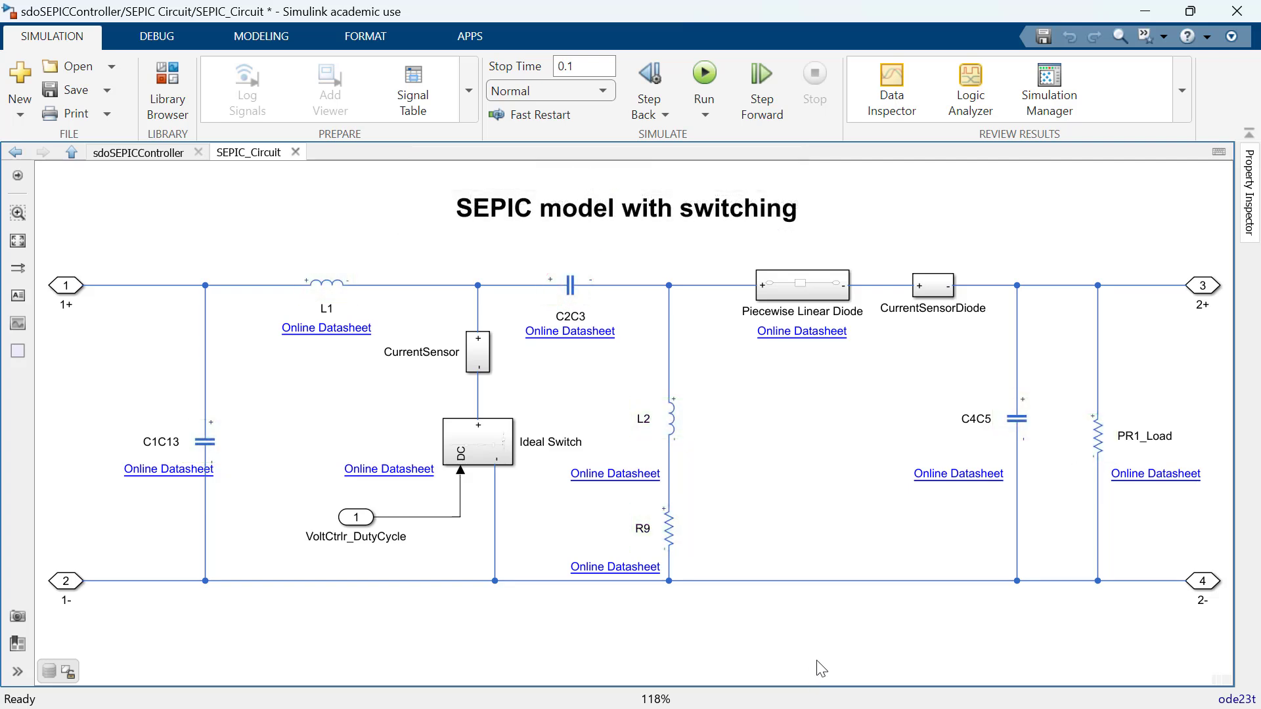
pyautogui.click(163, 153)
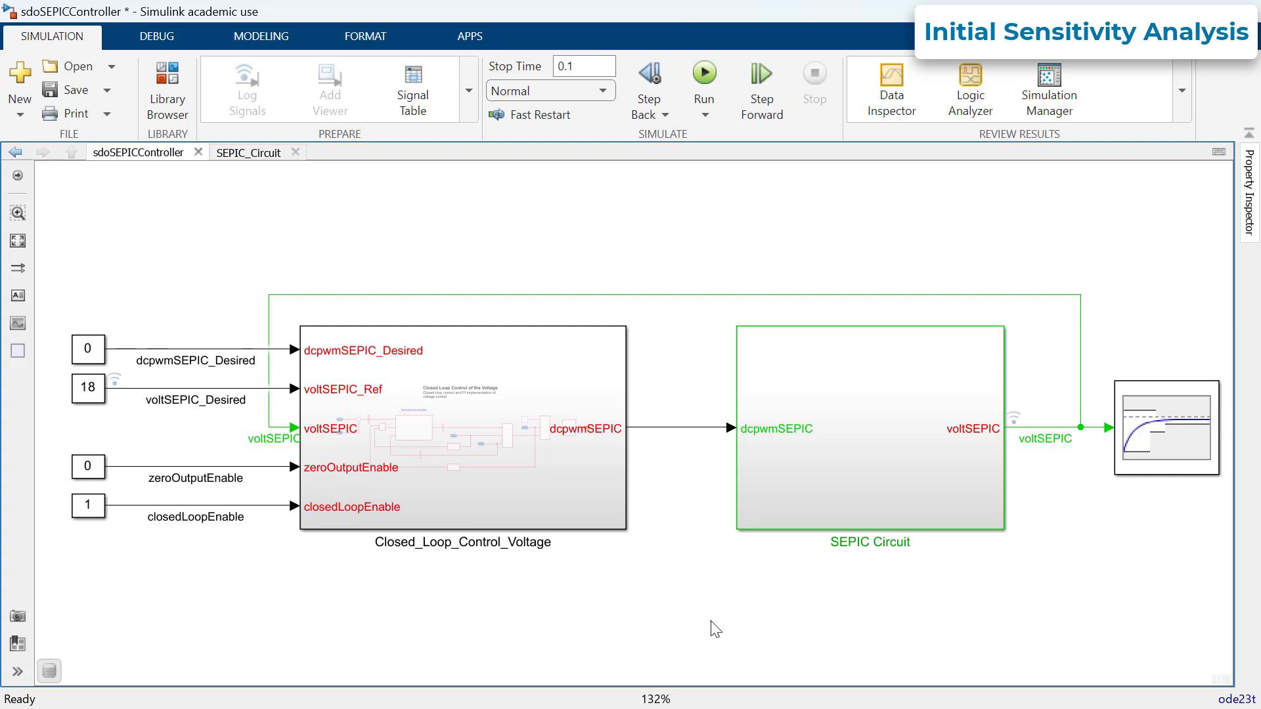
# Open the Sensitivity Analyzer for sdoSEPICController, maximize it and start a new parameter set.
pyautogui.click(469, 42)
pyautogui.click(873, 89)
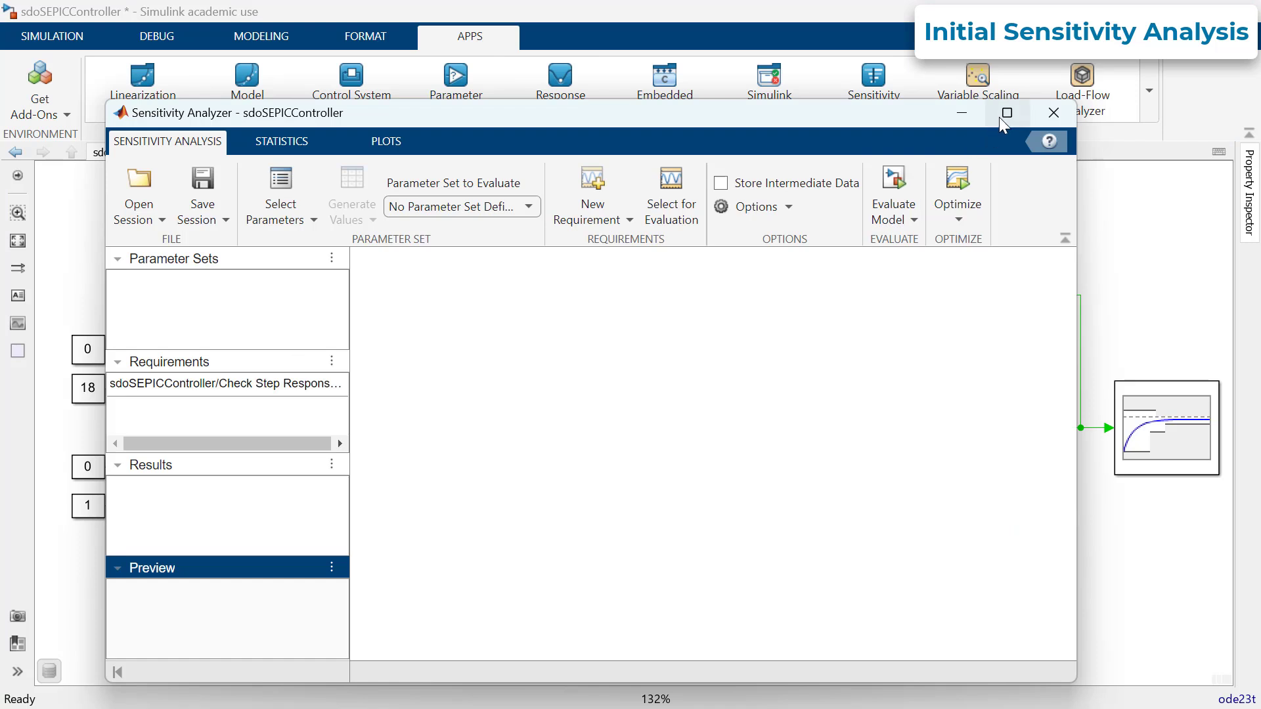
pyautogui.click(1006, 112)
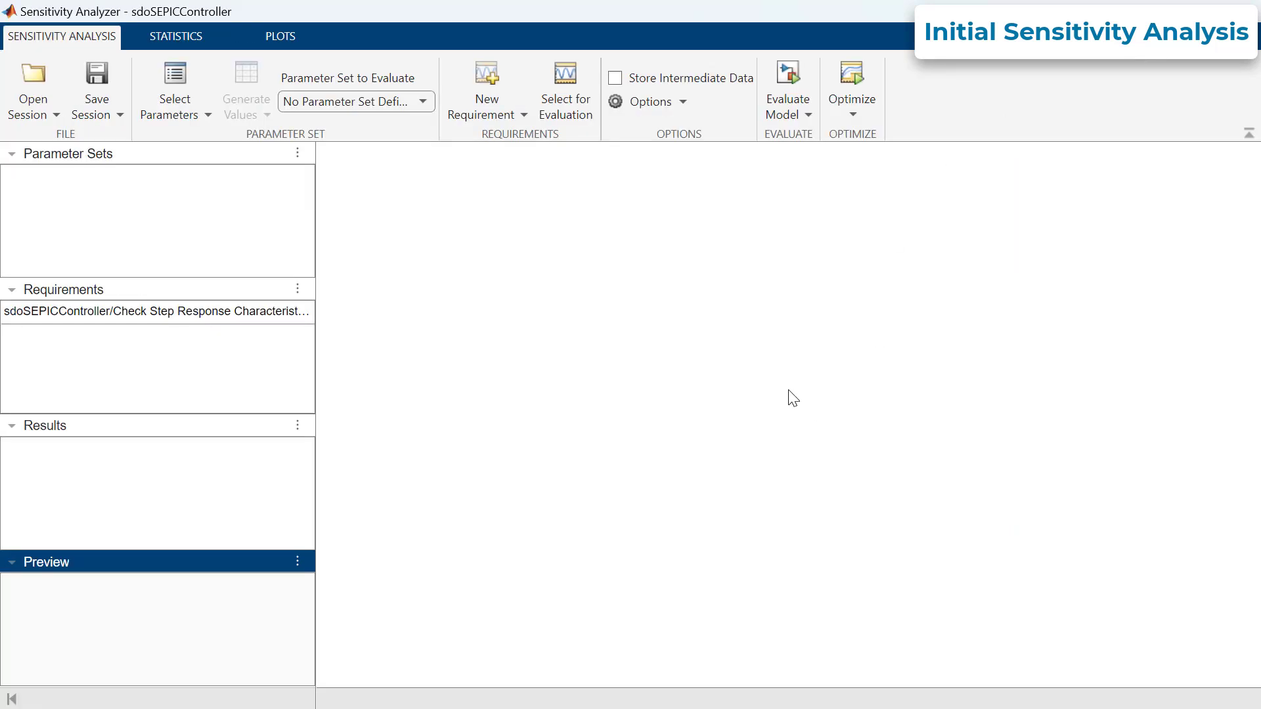
pyautogui.click(204, 117)
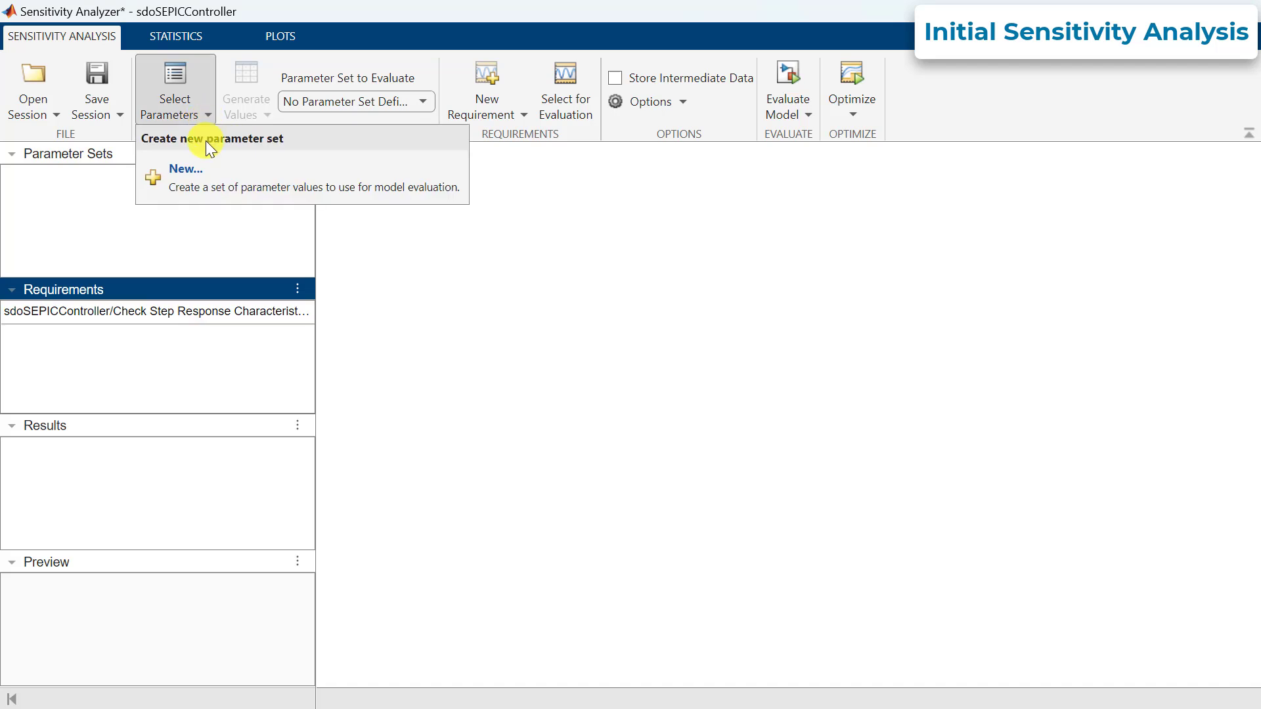
pyautogui.click(216, 176)
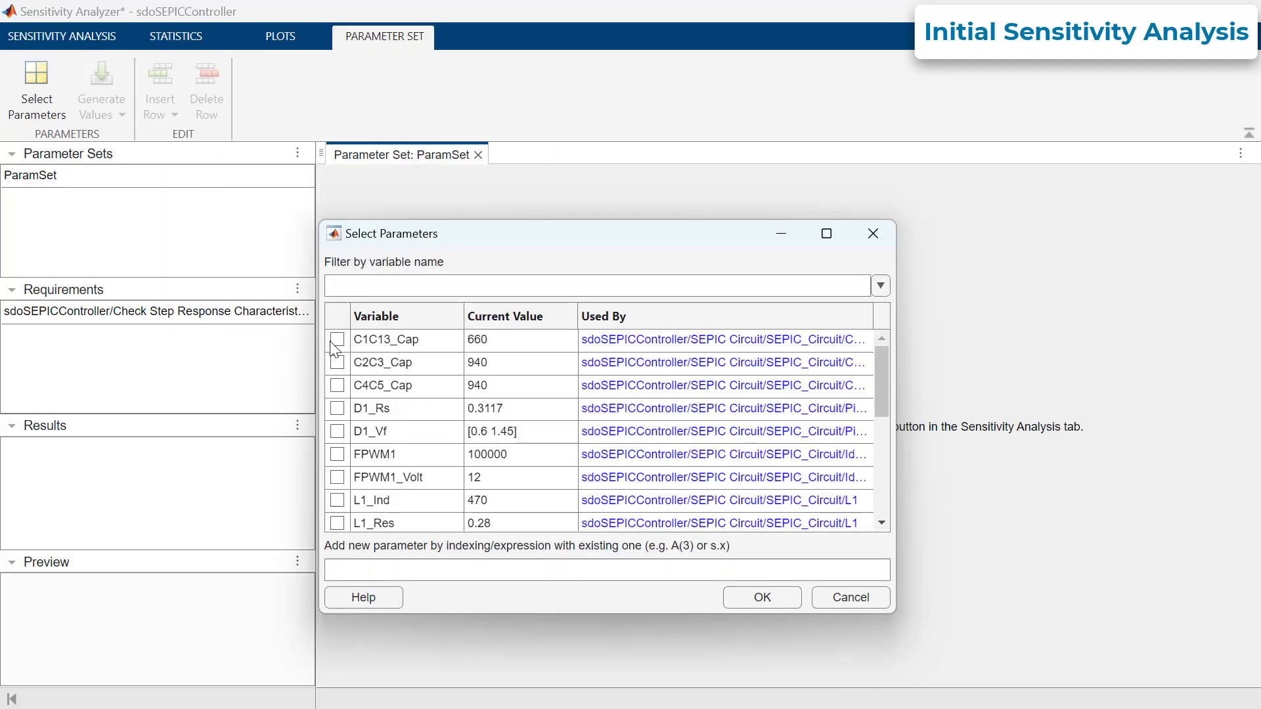
# Add C1C13_Cap, C2C3_Cap, C4C5_Cap, L1_Ind, L2_Ind, PR1_Res, R9_Res and Rload_Res to the parameter set.
pyautogui.click(337, 340)
pyautogui.click(337, 362)
pyautogui.click(337, 386)
pyautogui.scroll(-3, 436, 440)
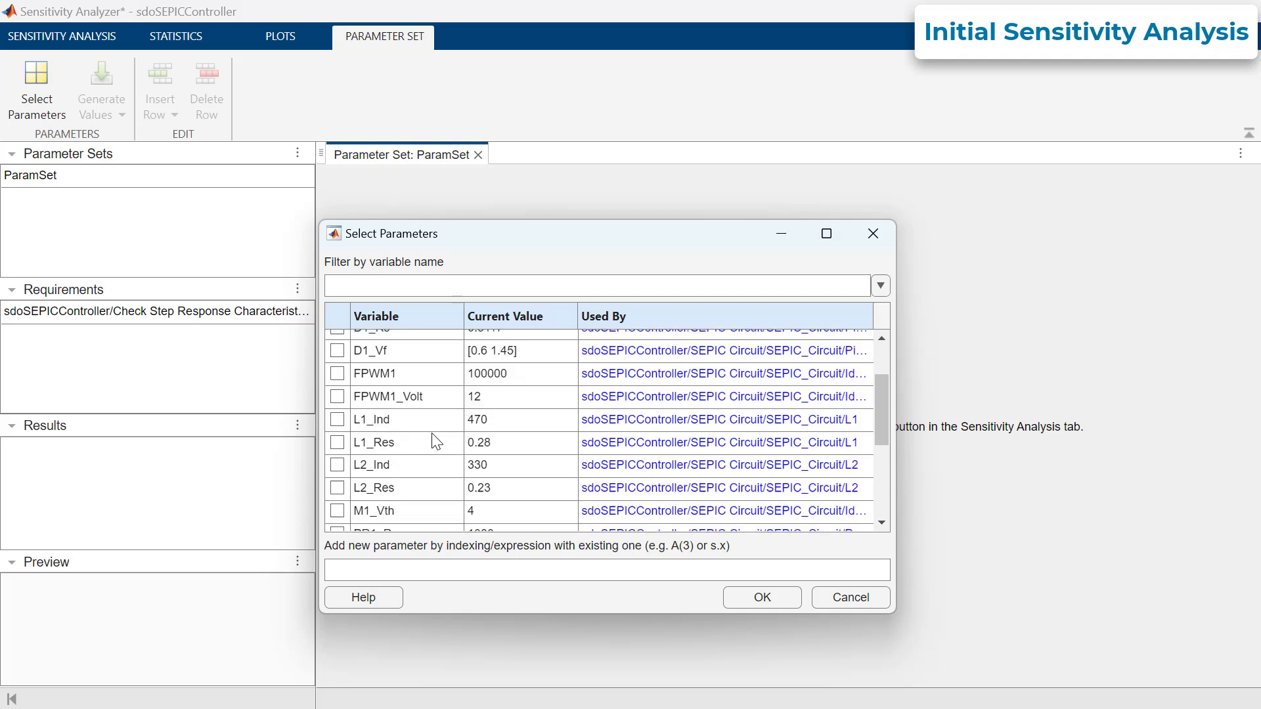
pyautogui.click(337, 401)
pyautogui.click(337, 447)
pyautogui.scroll(-3, 389, 444)
pyautogui.click(337, 418)
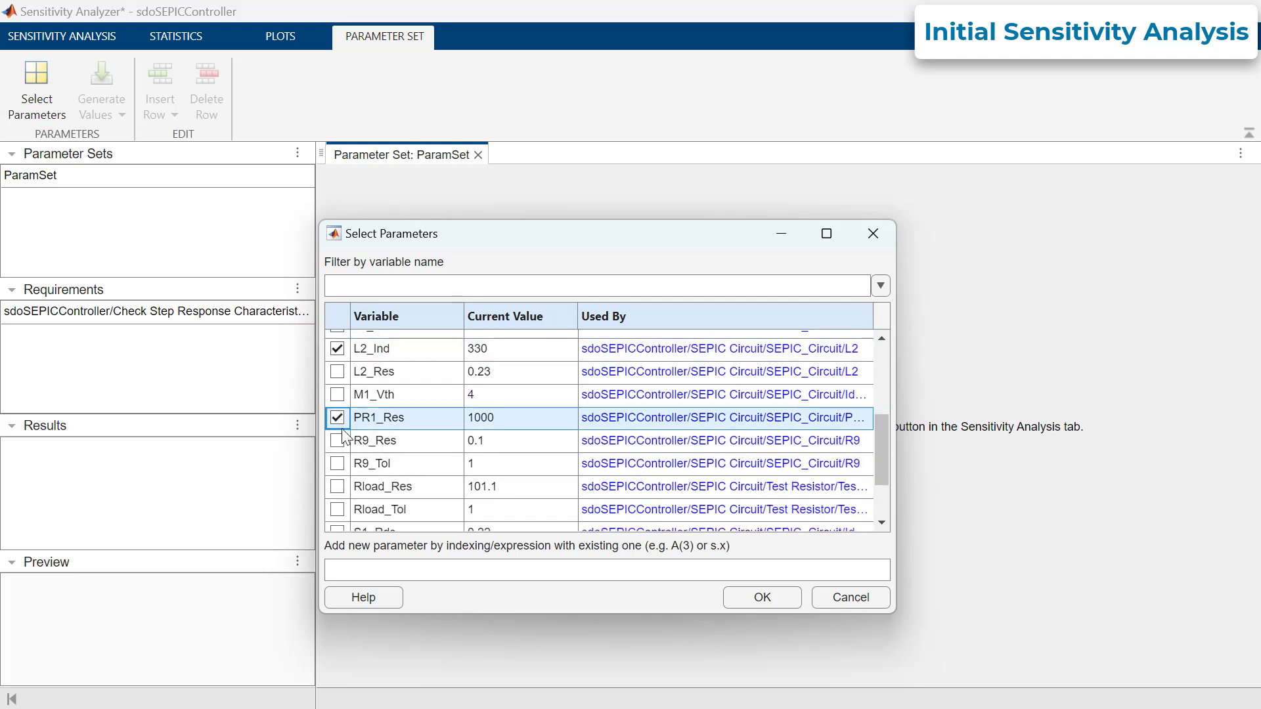
pyautogui.click(336, 441)
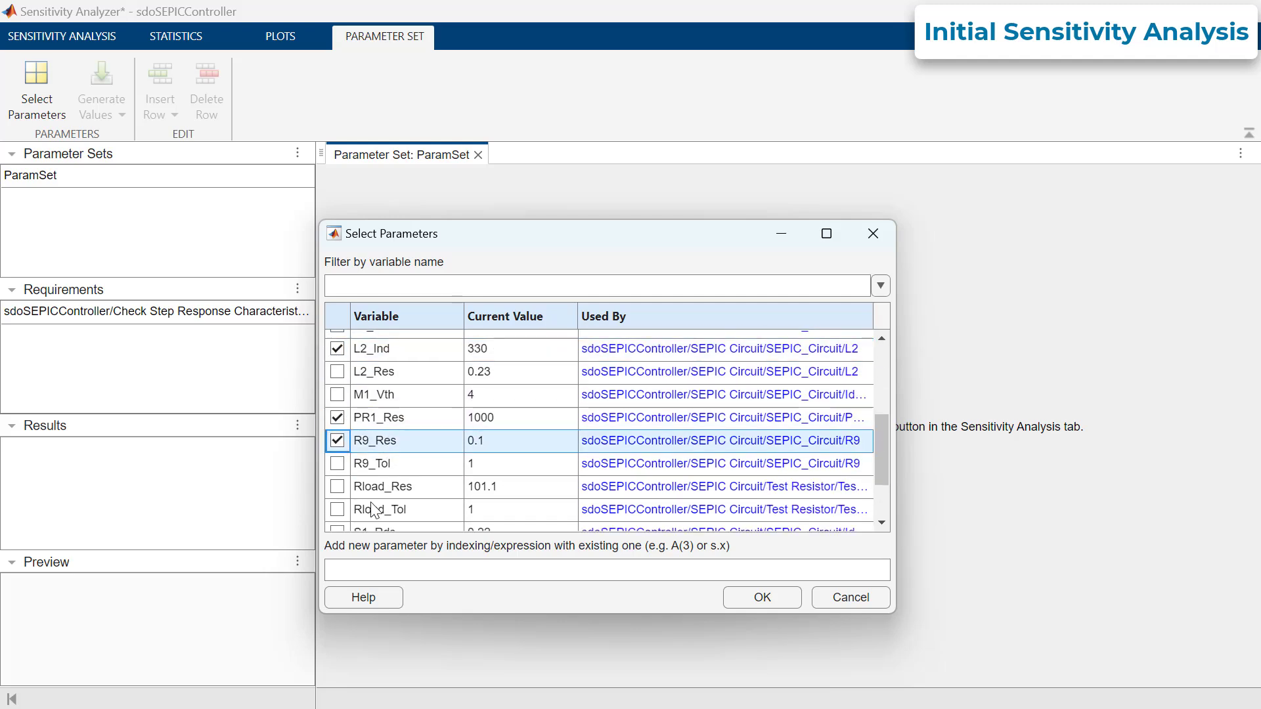
pyautogui.click(337, 487)
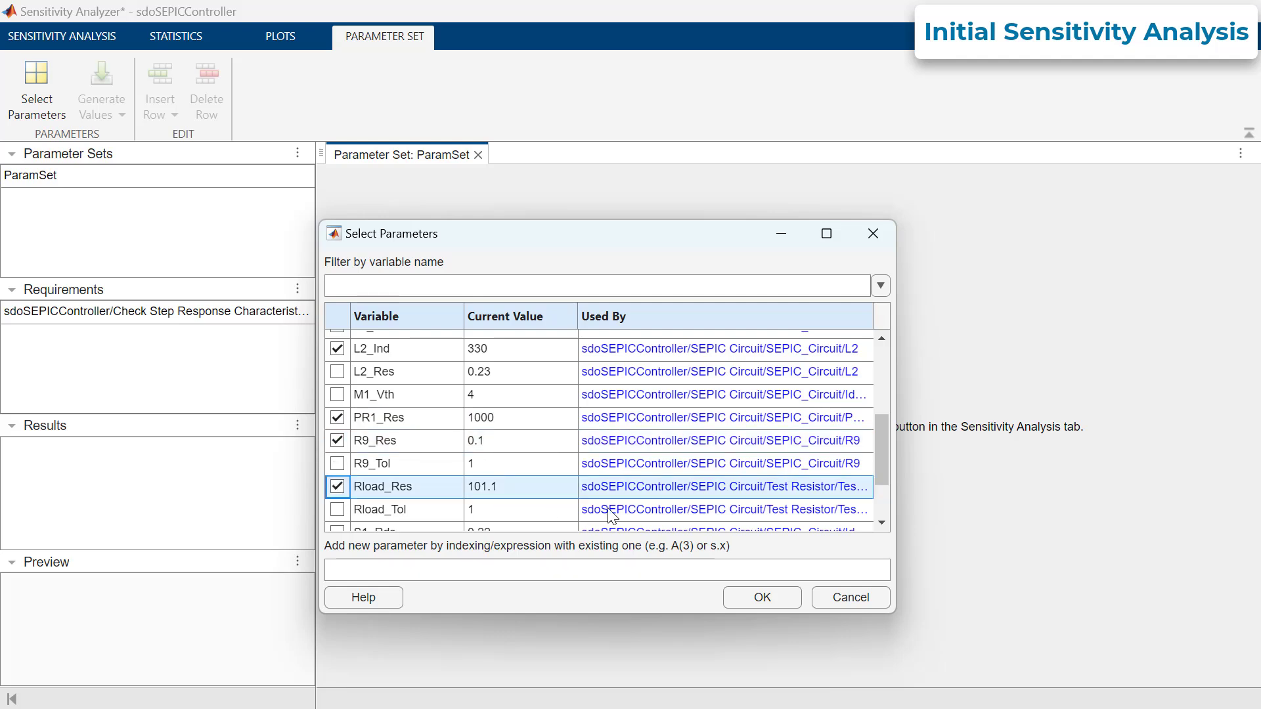
pyautogui.click(746, 596)
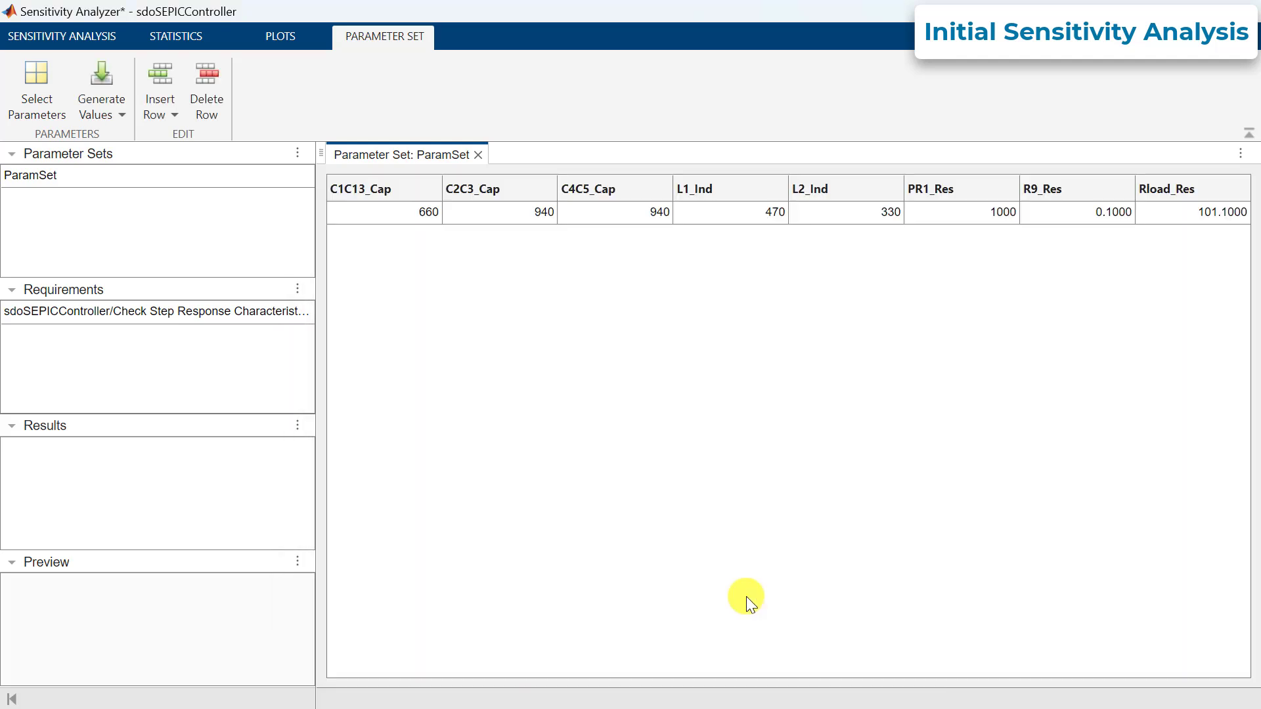
# Configure random value generation for ParamSet with 100 samples and the Sobol sampling method.
pyautogui.click(104, 35)
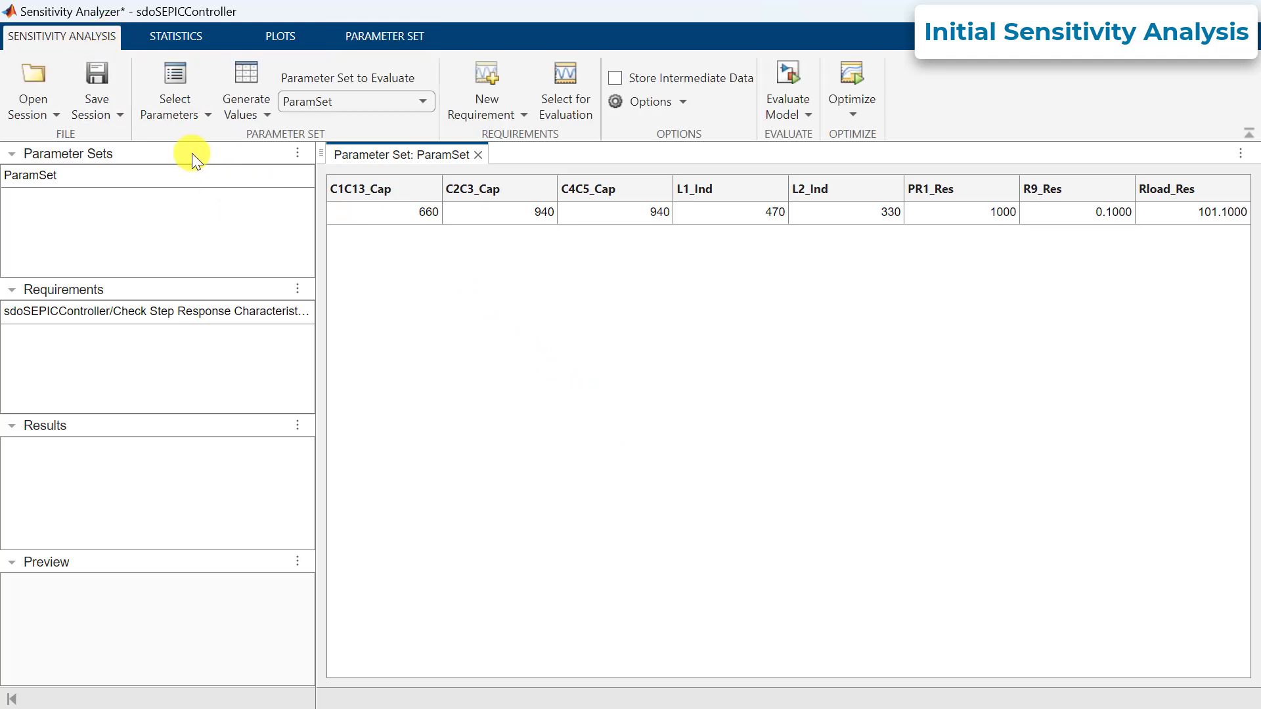
pyautogui.click(258, 113)
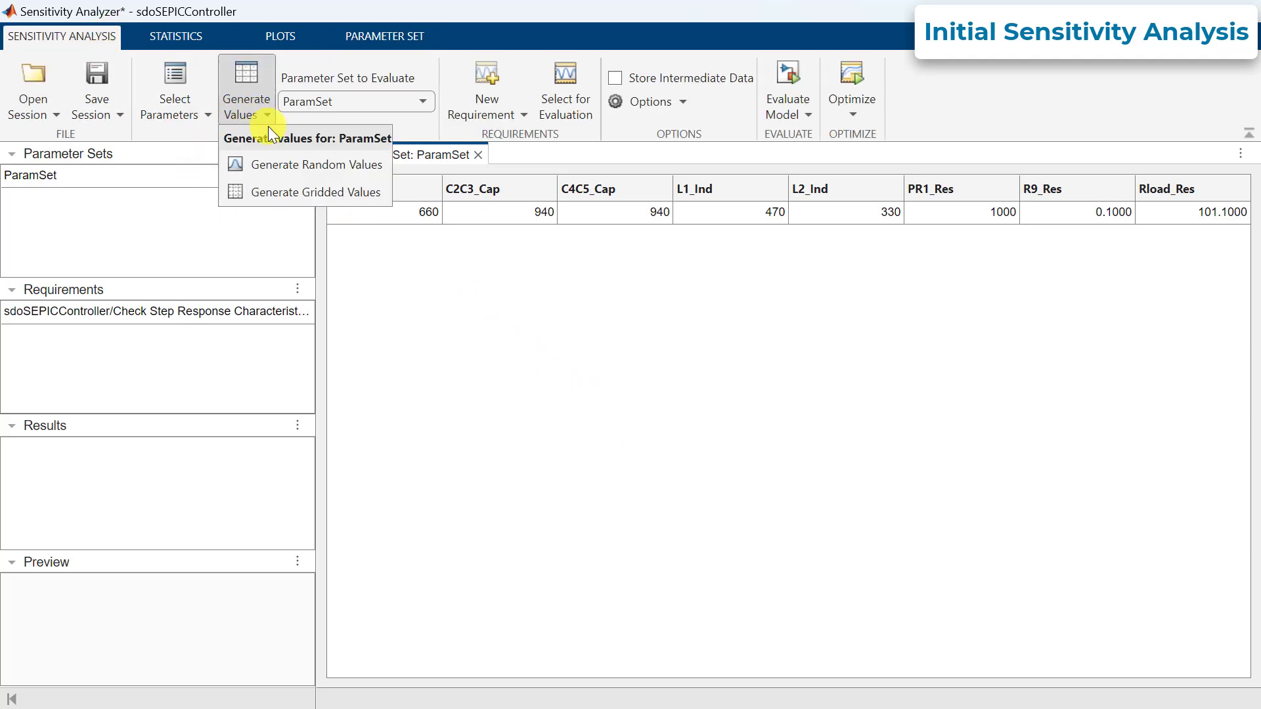
pyautogui.click(316, 167)
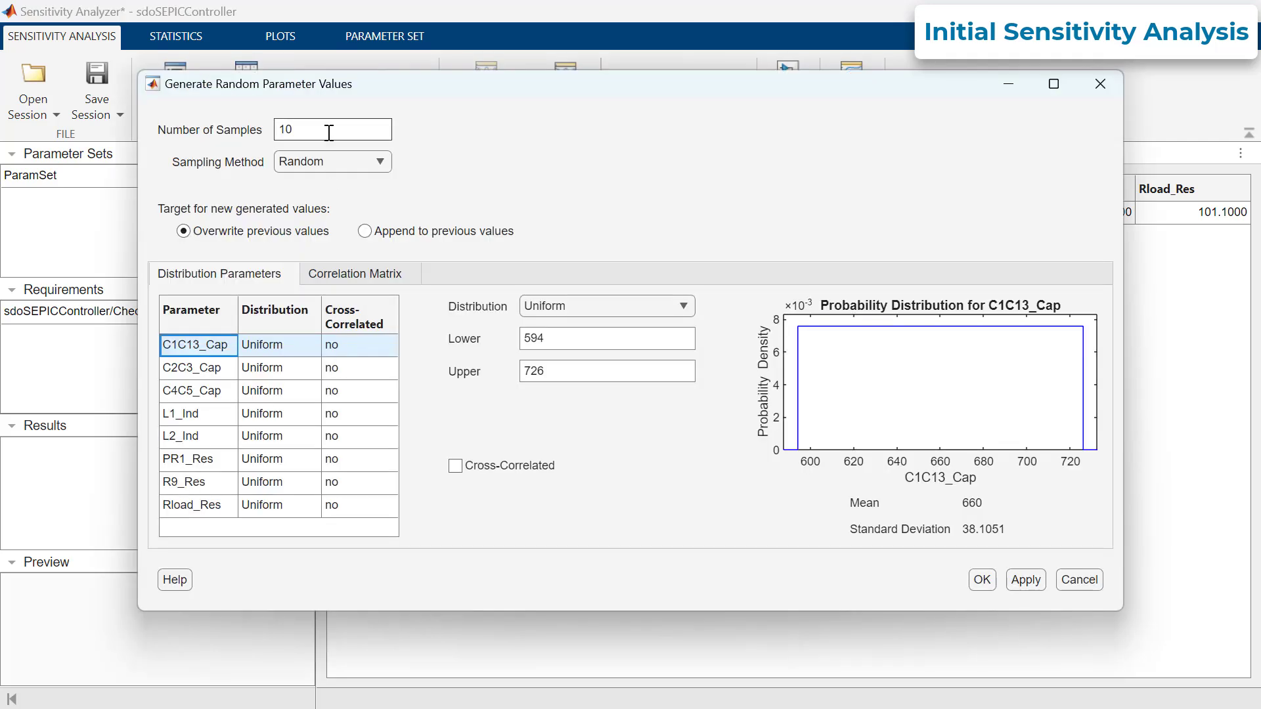
pyautogui.click(327, 131)
pyautogui.write('00')
pyautogui.click(336, 161)
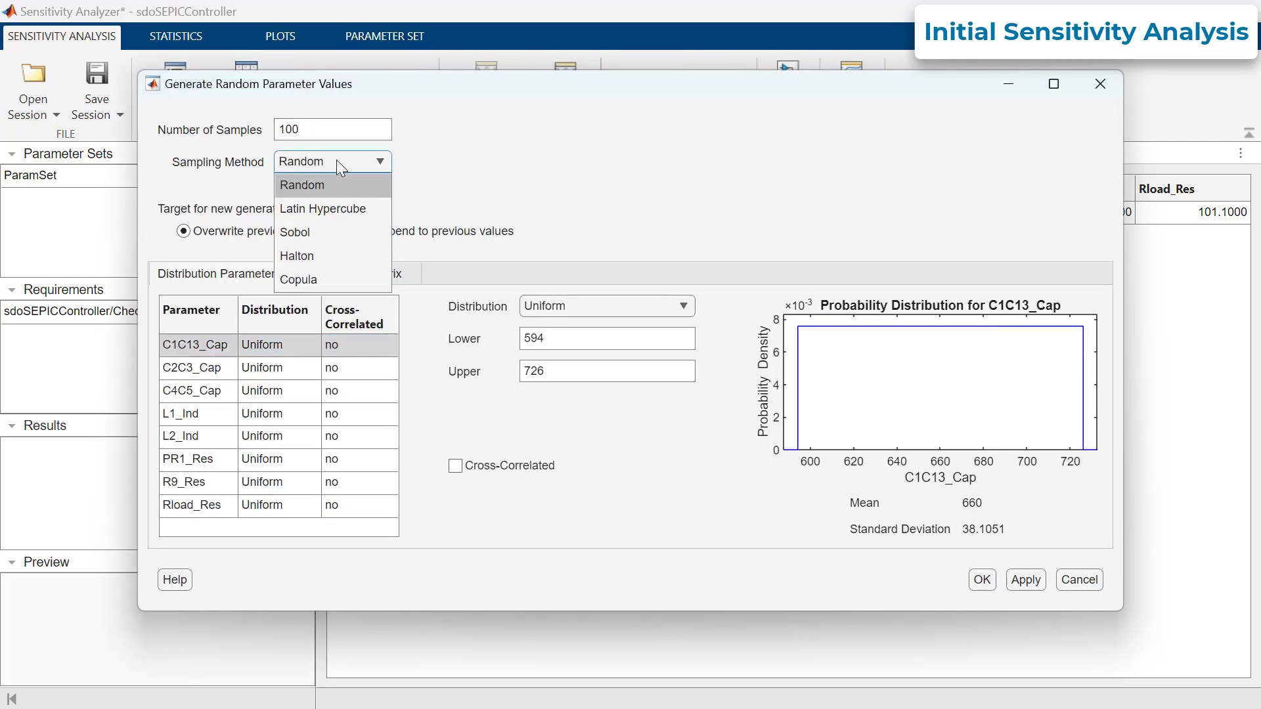
pyautogui.click(333, 226)
# Set the uniform distribution of C1C13_Cap to a lower bound of 528 and an upper bound of 792.
pyautogui.click(563, 338)
pyautogui.press('BackSpace')
pyautogui.press('BackSpace')
pyautogui.write('28')
pyautogui.click(561, 371)
pyautogui.press('BackSpace')
pyautogui.press('BackSpace')
pyautogui.write('92')
# Set the uniform distribution of C2C3_Cap to a lower bound of 752 and an upper bound of 1128.
pyautogui.click(289, 375)
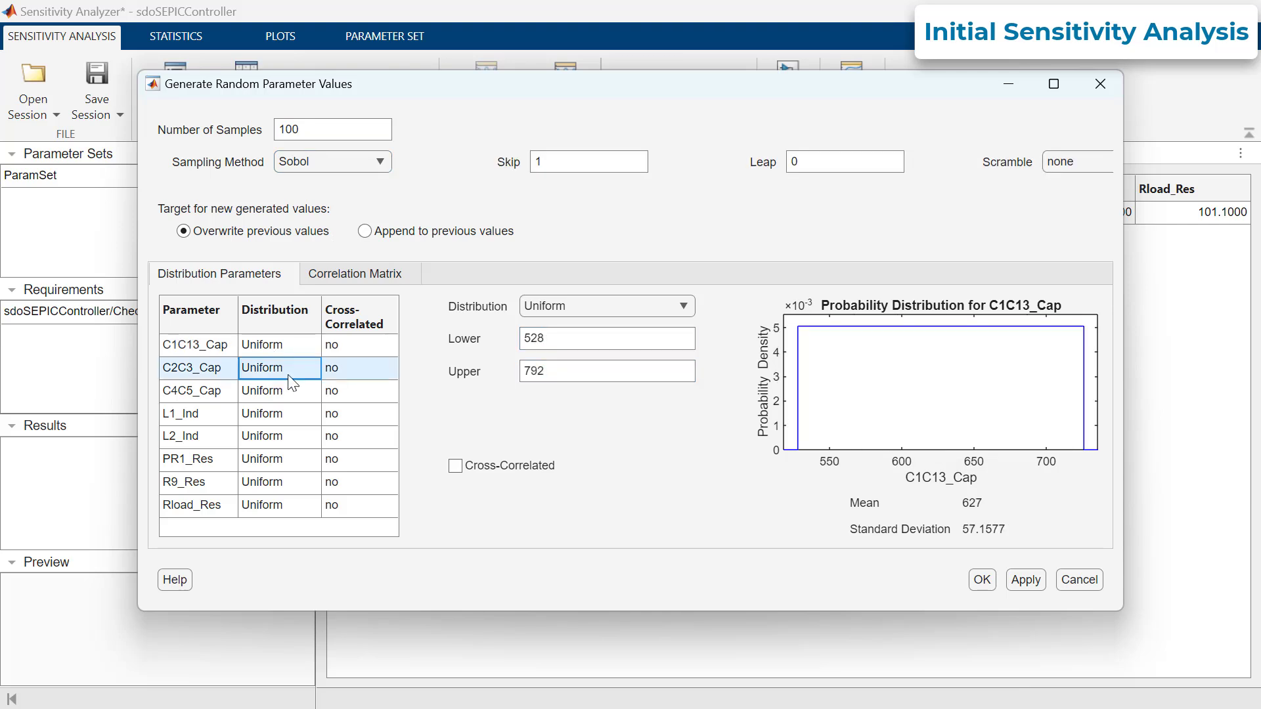
pyautogui.doubleClick(562, 337)
pyautogui.write('752')
pyautogui.click(567, 372)
pyautogui.press('BackSpace')
pyautogui.press('BackSpace')
pyautogui.press('BackSpace')
pyautogui.write('128')
# Set the bounds of C4C5_Cap to 752 and 1128, and those of Rload_Res to 50 and 350.
pyautogui.click(276, 391)
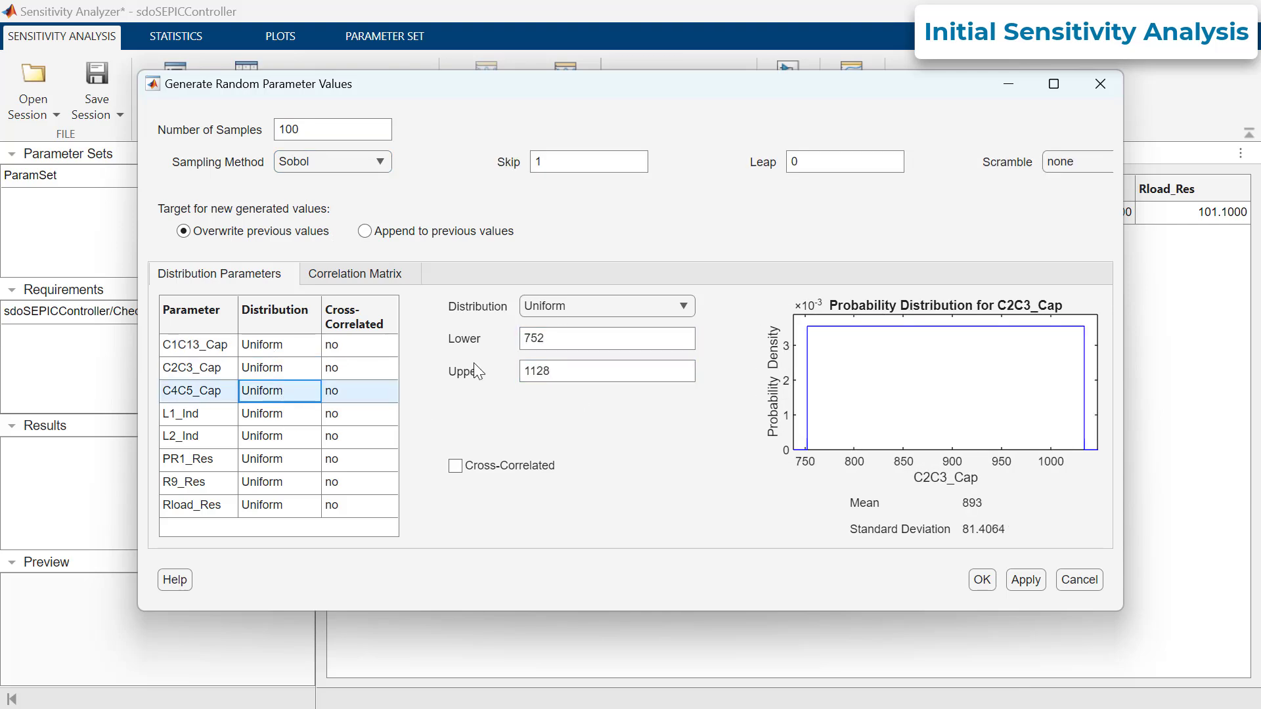
pyautogui.doubleClick(556, 338)
pyautogui.write('752')
pyautogui.doubleClick(548, 372)
pyautogui.write('1')
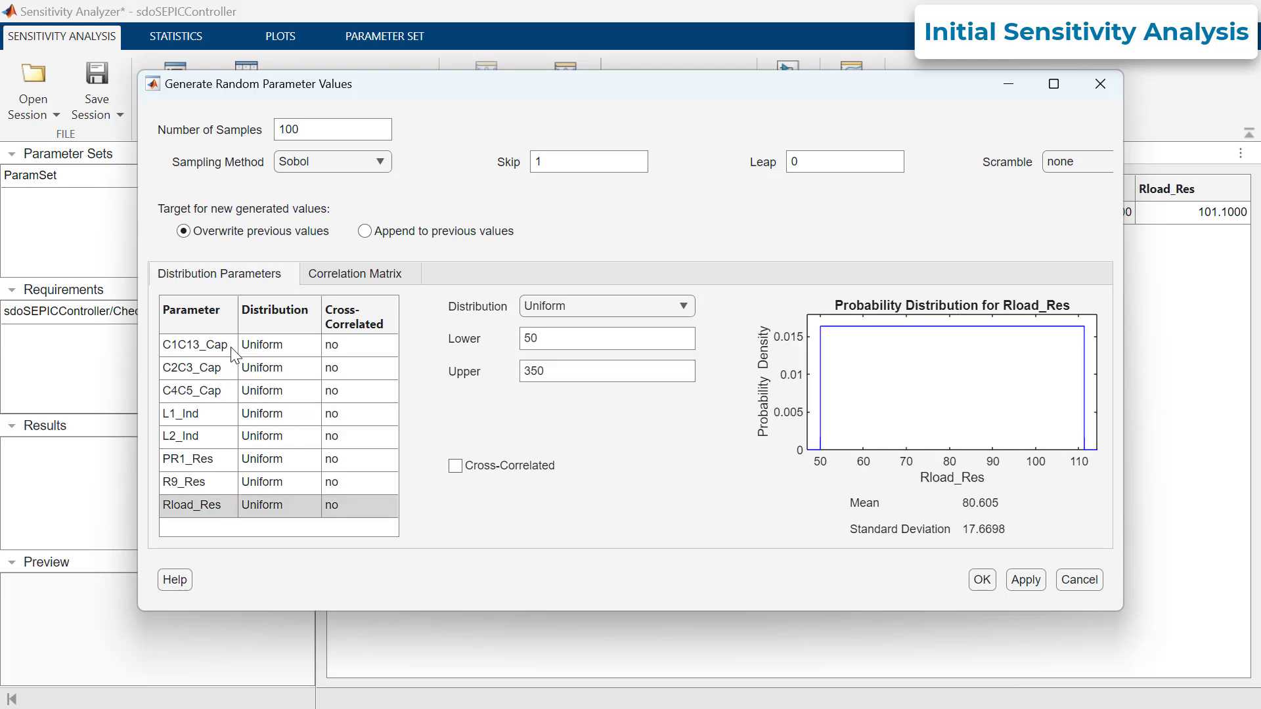
# Keep the Uniform distribution for C1C13_Cap and generate the random parameter values, overwriting the previous ones.
pyautogui.click(231, 346)
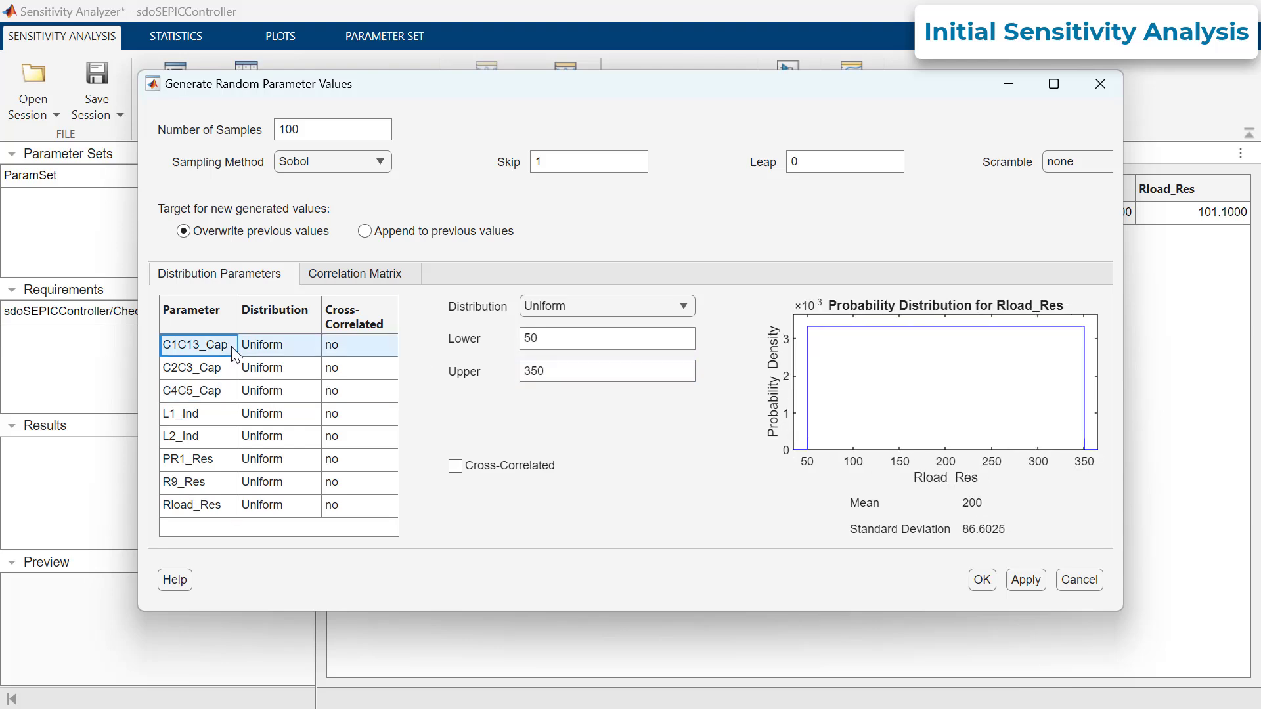
pyautogui.click(687, 306)
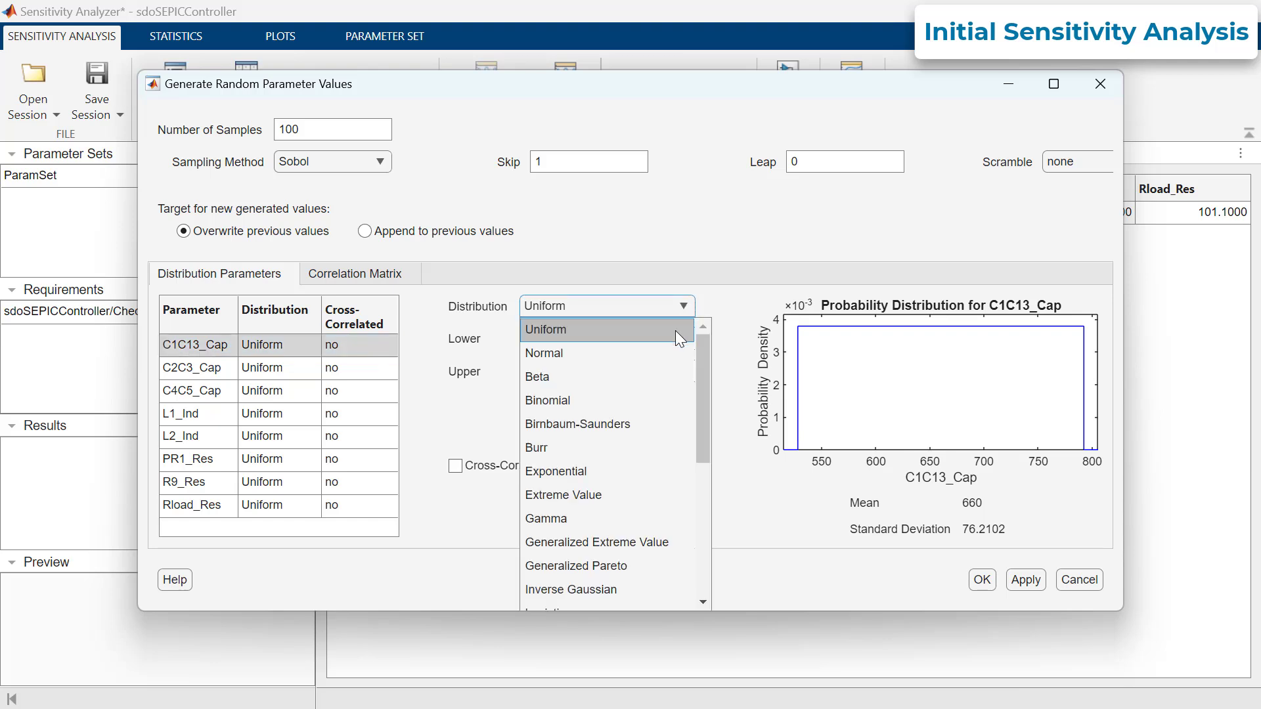
pyautogui.click(675, 330)
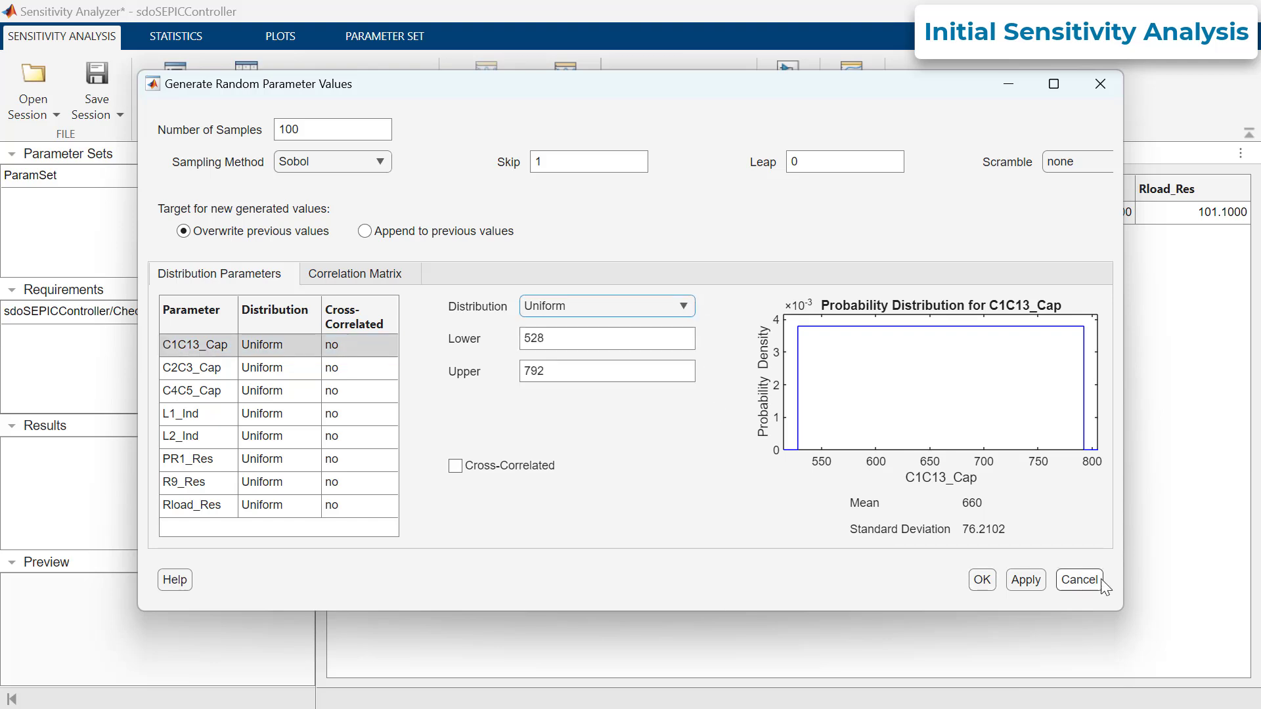
pyautogui.click(983, 580)
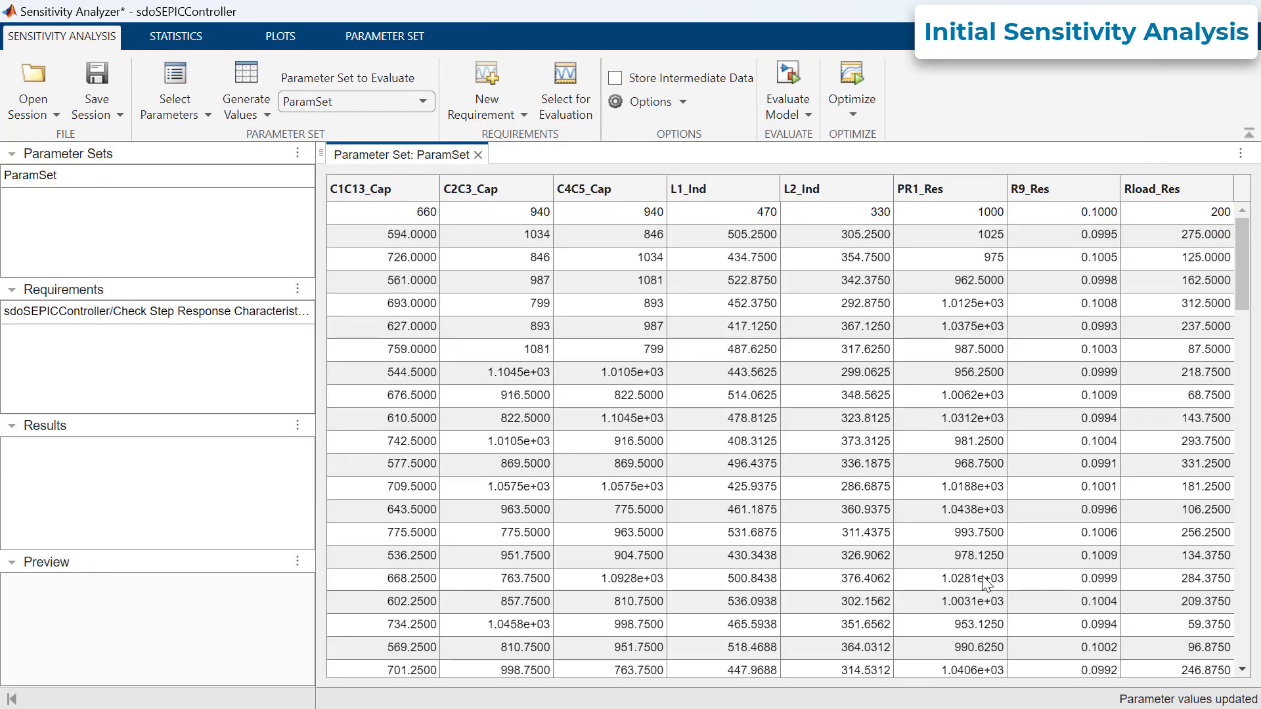
pyautogui.click(294, 289)
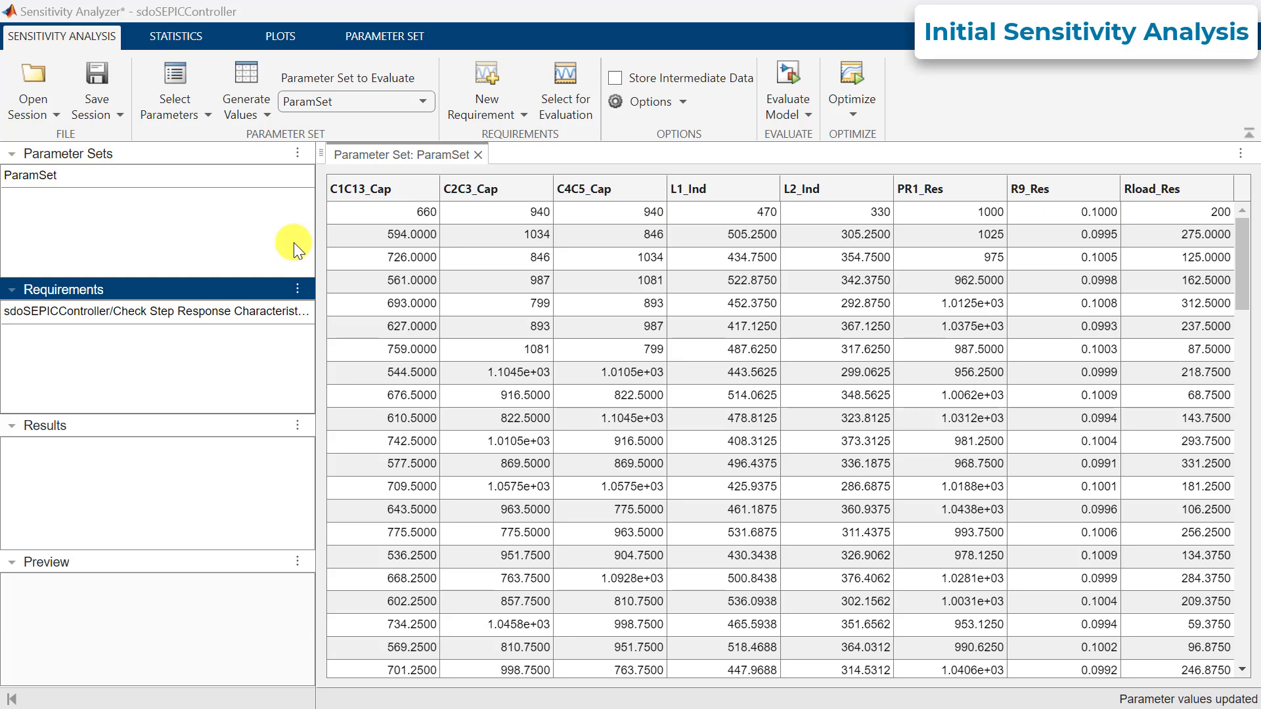
# Create a Step Response Envelope requirement with a final value of 18 and a rise time of 0.02 seconds.
pyautogui.click(514, 111)
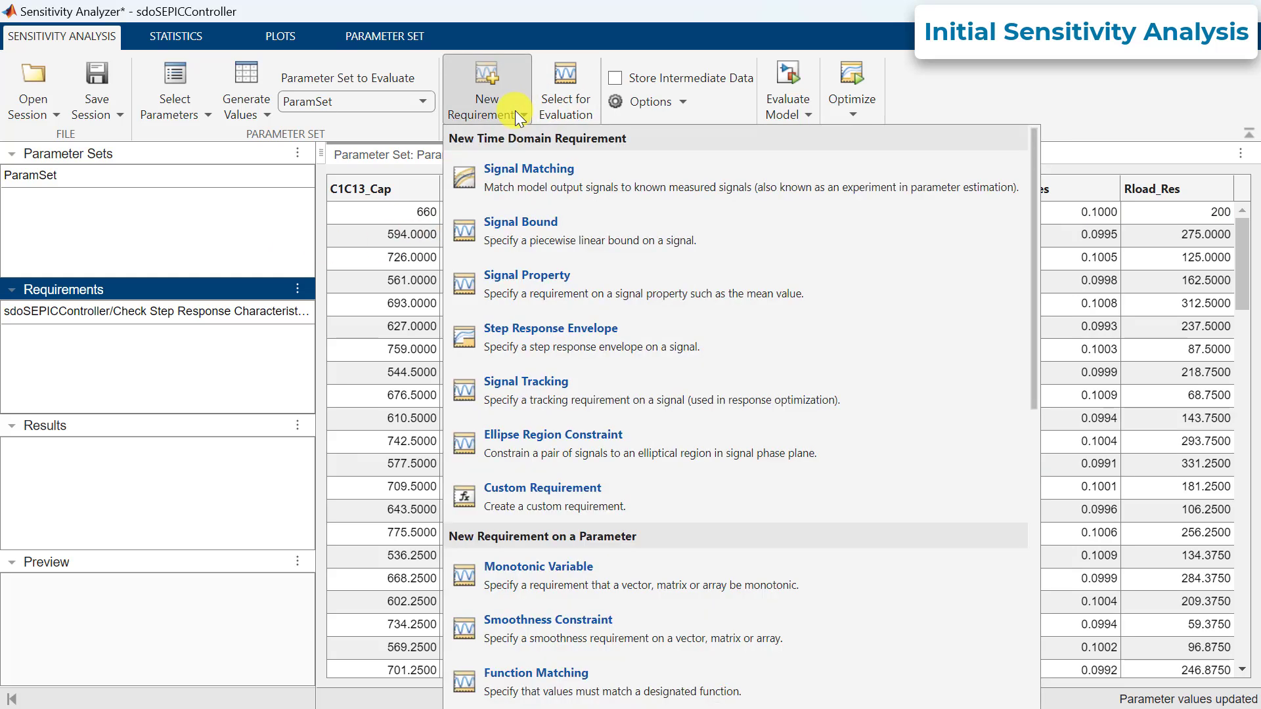
pyautogui.click(578, 344)
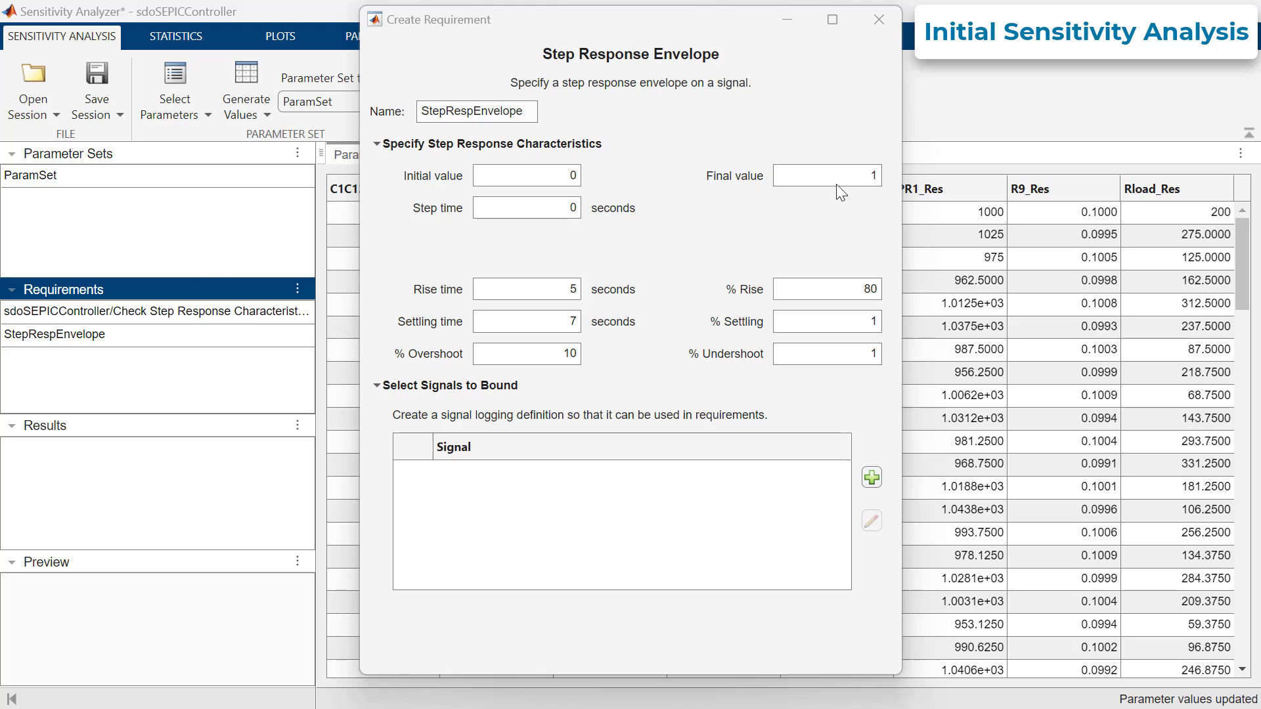
pyautogui.click(865, 176)
pyautogui.write('8')
pyautogui.doubleClick(572, 289)
pyautogui.write('0.02')
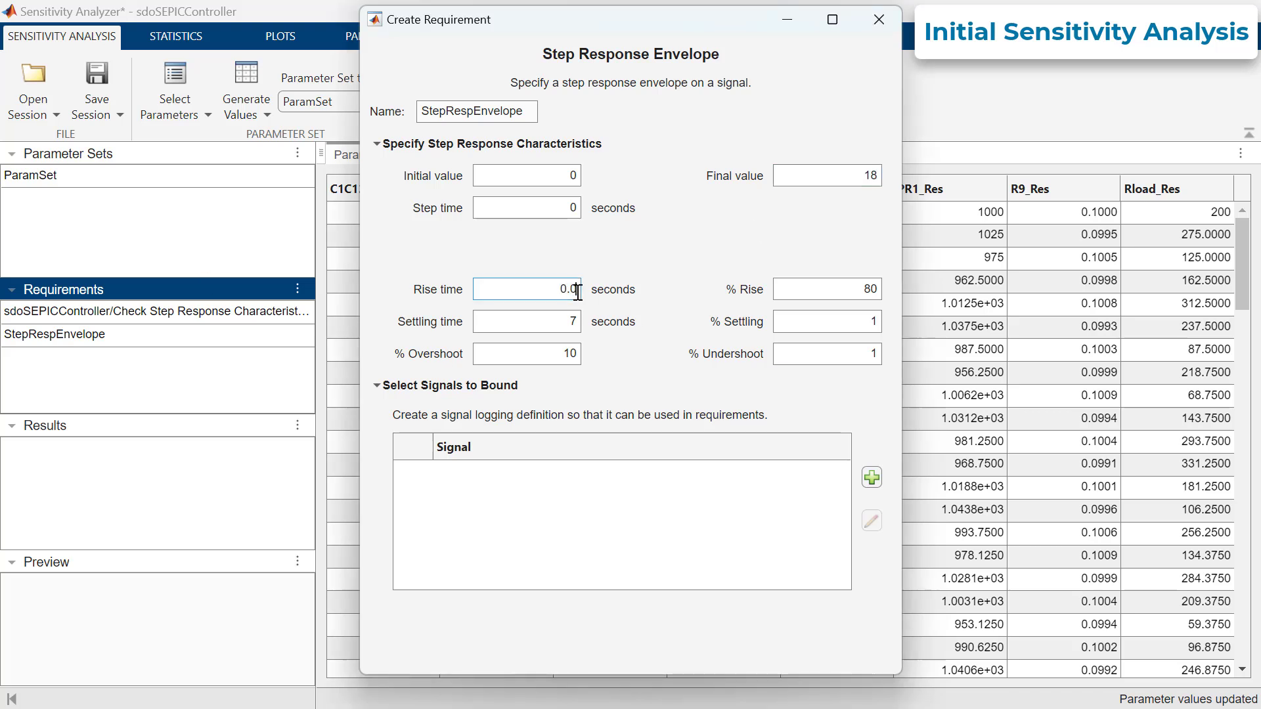
# Set the envelope's settling time to 0.08 seconds, overshoot to 1% and settling to 0.5%.
pyautogui.doubleClick(577, 322)
pyautogui.write('0.08')
pyautogui.doubleClick(573, 353)
pyautogui.write('1')
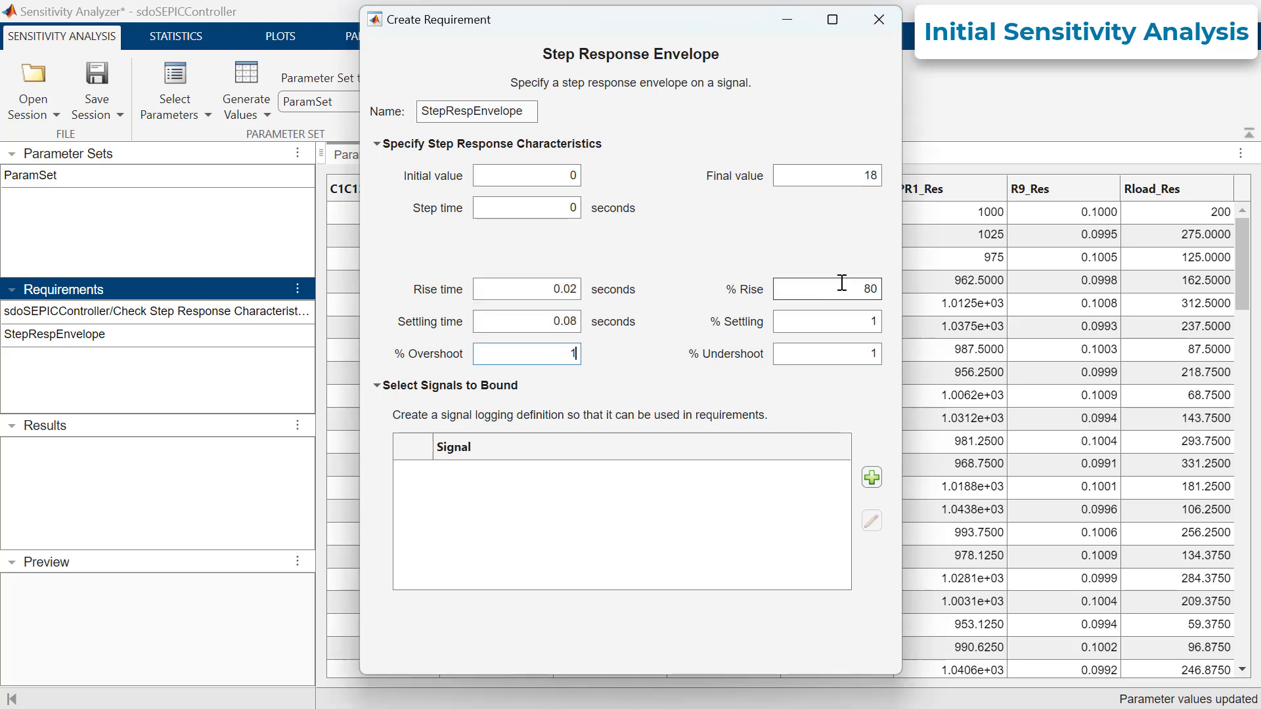
pyautogui.doubleClick(874, 320)
pyautogui.write('.5')
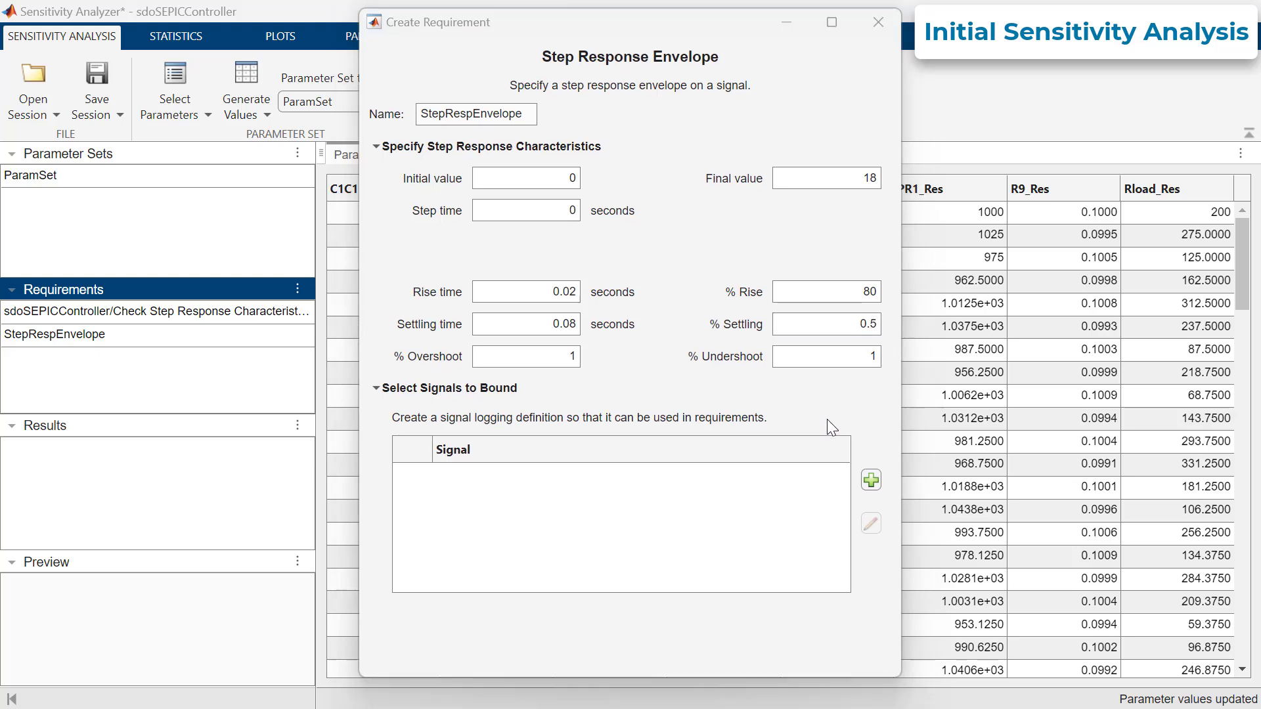
# Add the SEPIC Circuit's voltSEPIC output as the signal bounded by the requirement, and evaluate the model over ParamSet.
pyautogui.click(872, 481)
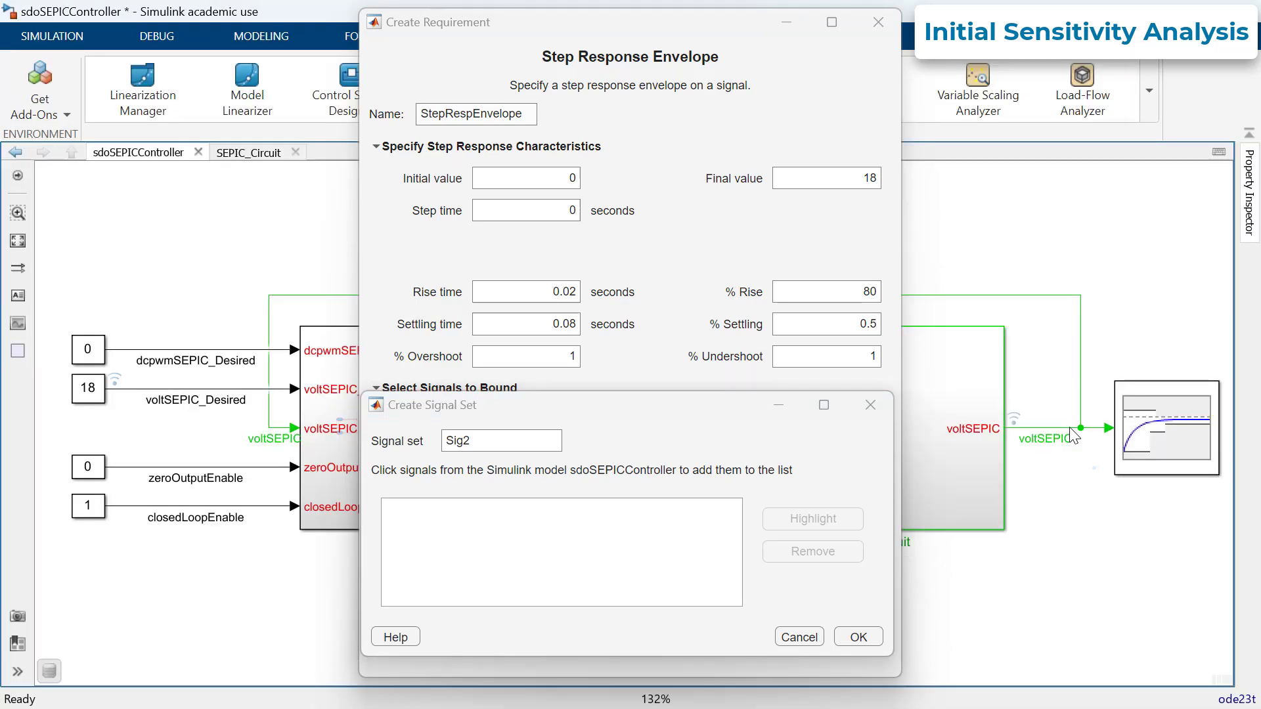
pyautogui.click(1070, 427)
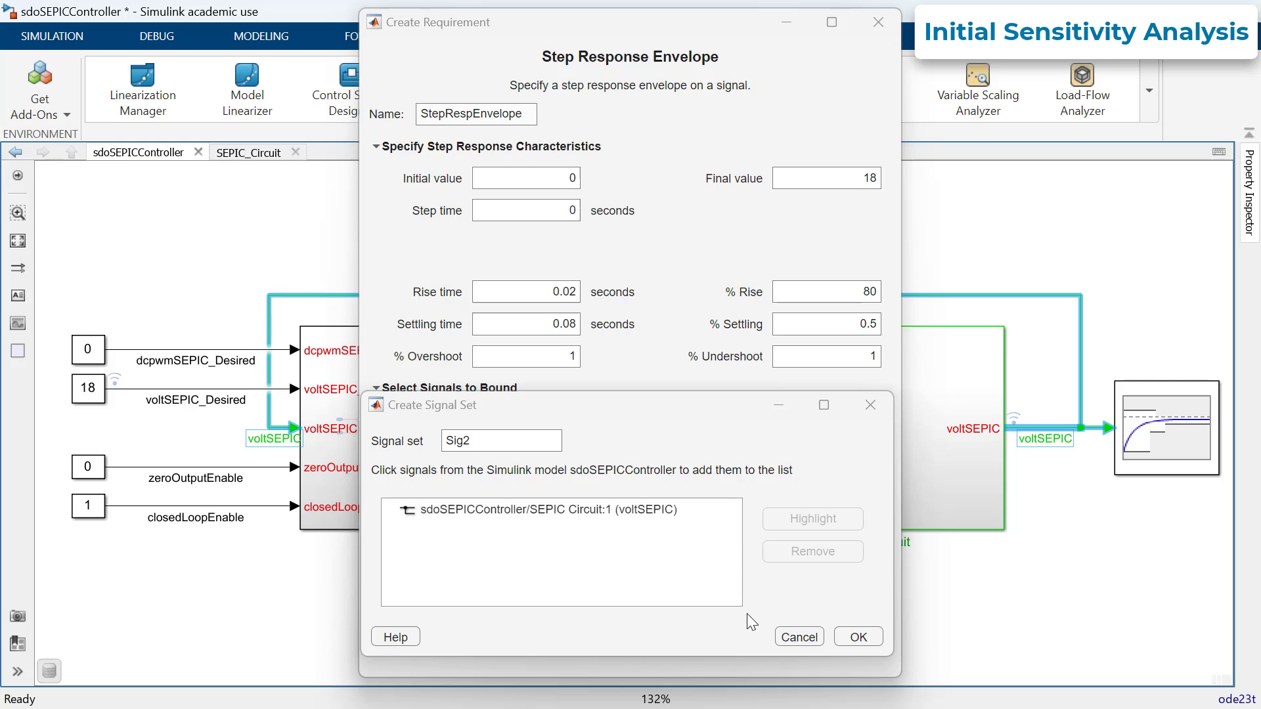
pyautogui.click(858, 637)
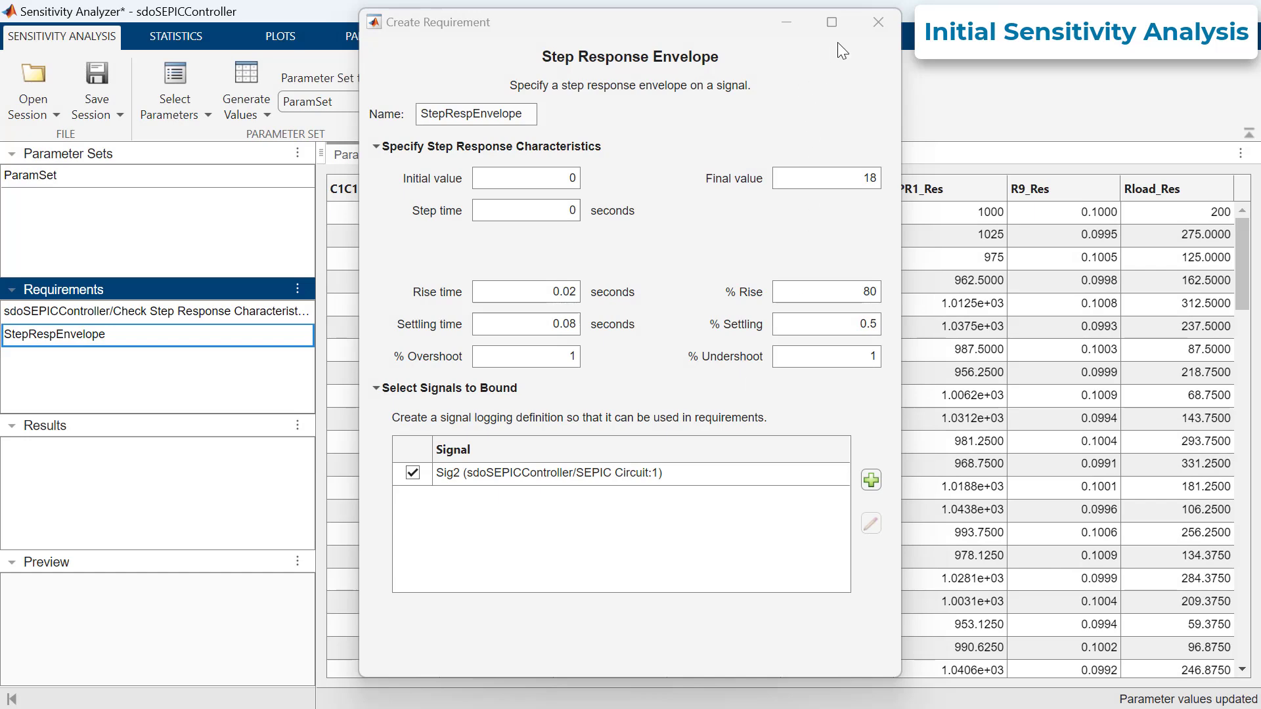
pyautogui.click(877, 23)
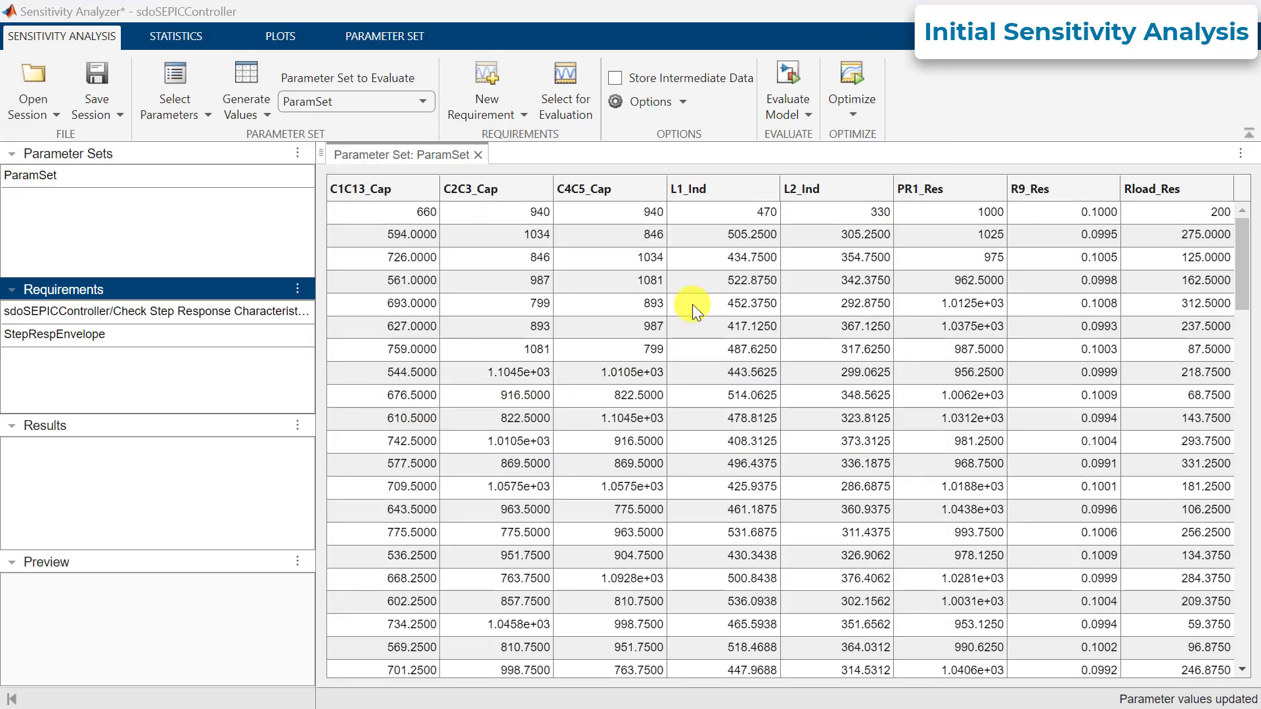
pyautogui.click(796, 77)
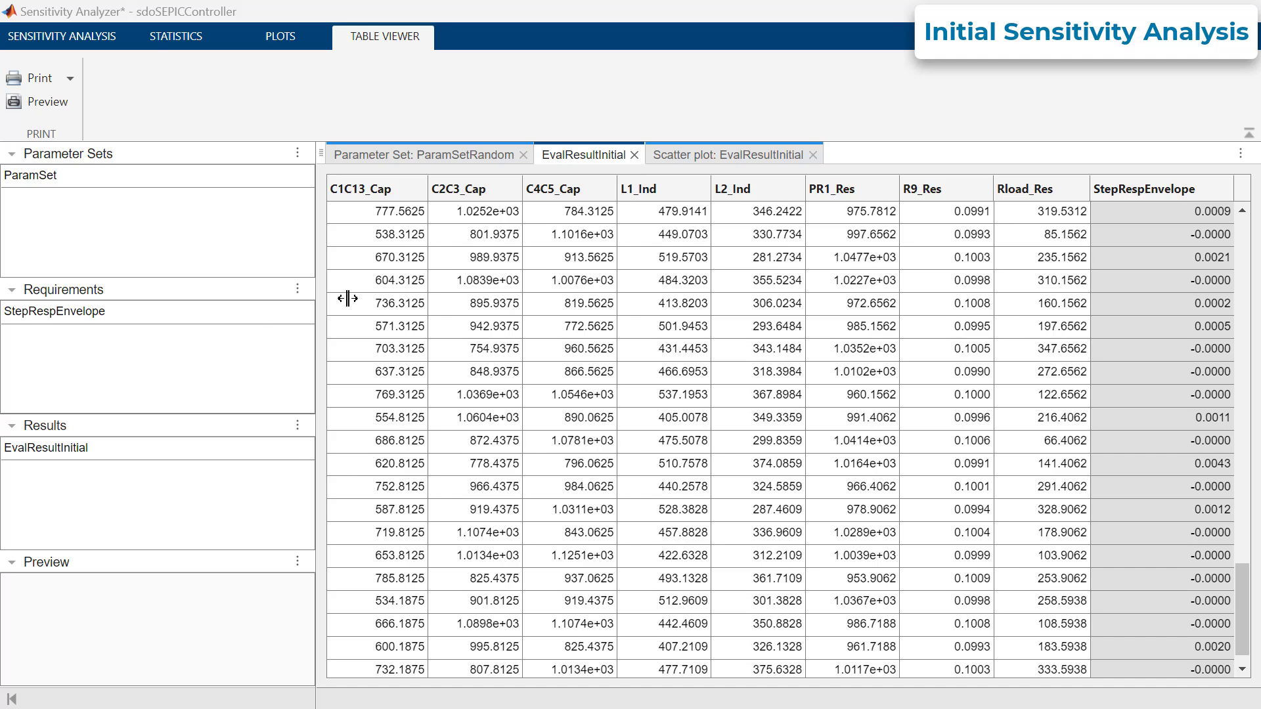
# Examine the EvalResultInitial scatter plot by highlighting the samples along zero and those above zero across the parameter plots.
pyautogui.click(678, 155)
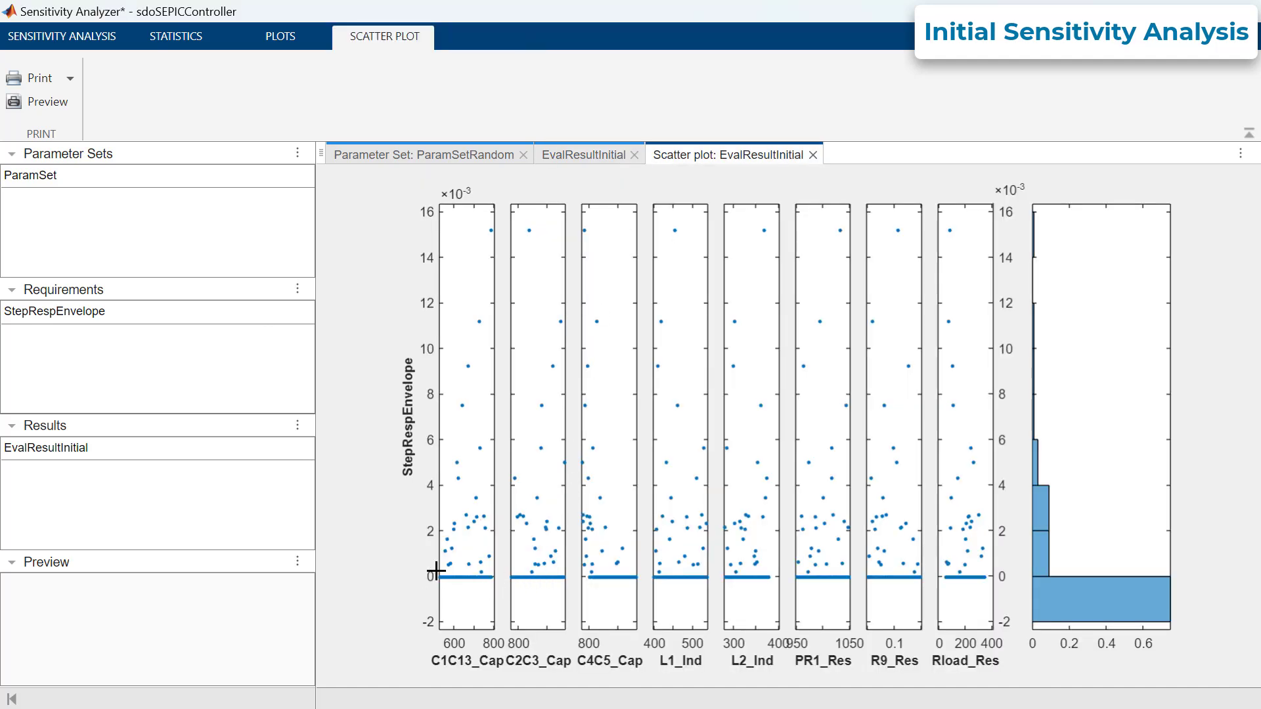
pyautogui.moveTo(490, 593); pyautogui.dragTo(436, 570)
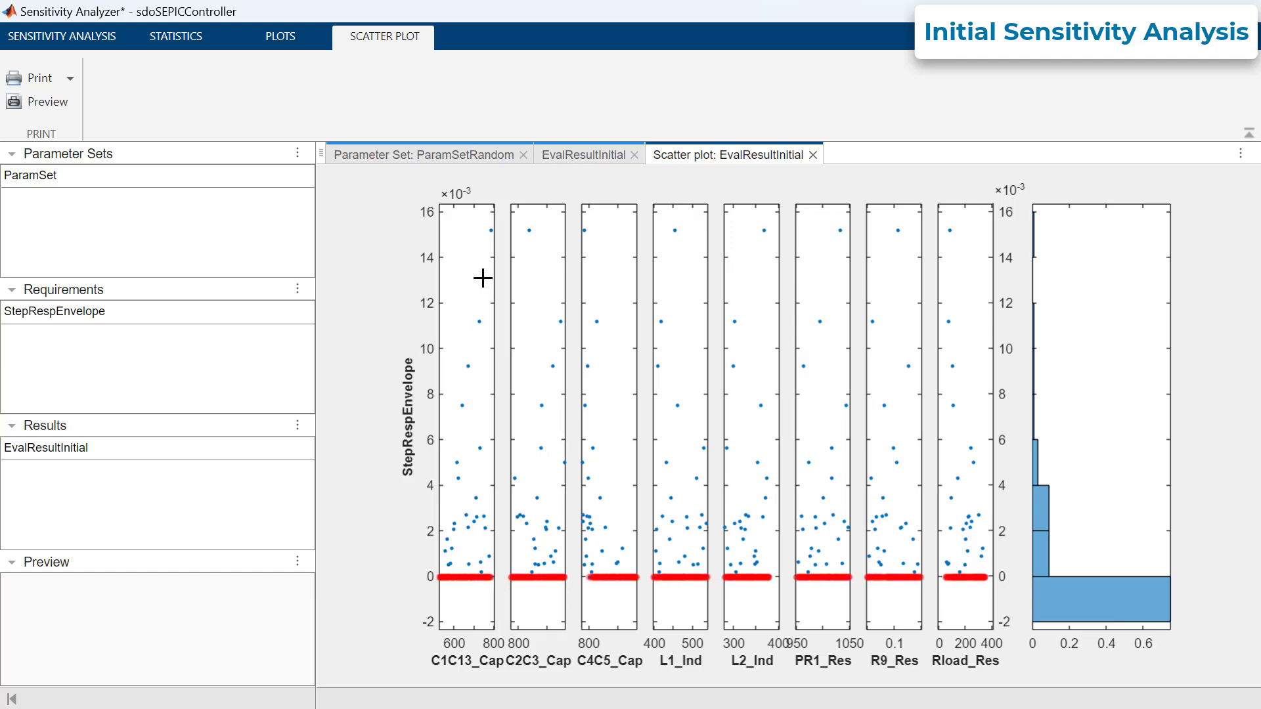
pyautogui.click(512, 223)
pyautogui.moveTo(511, 223)
pyautogui.mouseDown()
pyautogui.moveTo(549, 247)
pyautogui.moveTo(577, 346)
pyautogui.moveTo(563, 575)
pyautogui.mouseUp()
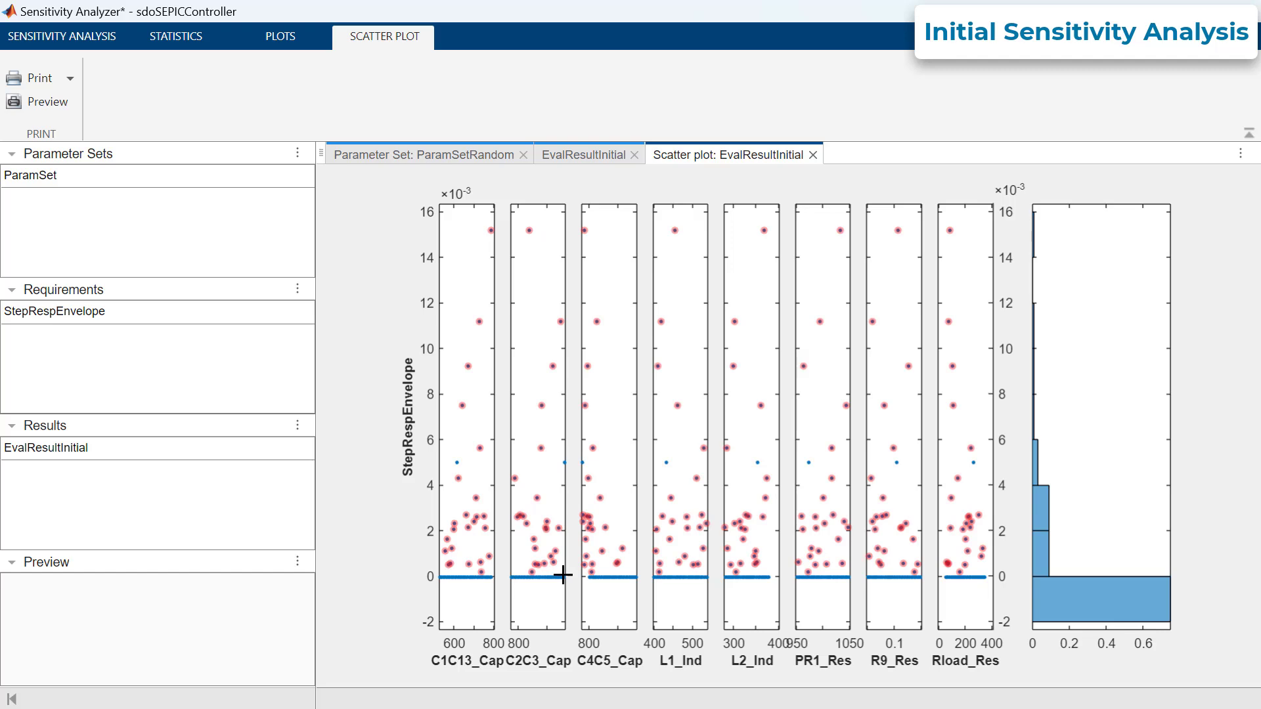
pyautogui.click(911, 611)
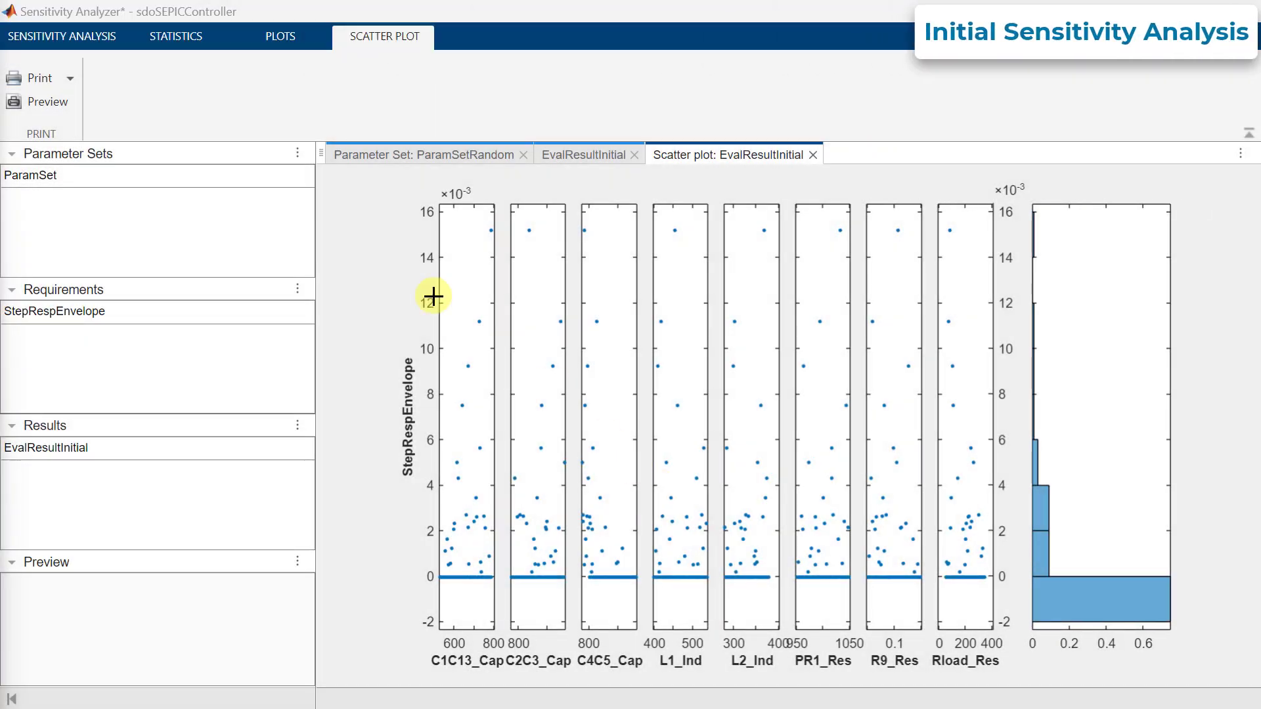
# Compute linear and ranked statistics for EvalResultInitial using the Correlation and Standardized Regression methods.
pyautogui.click(176, 37)
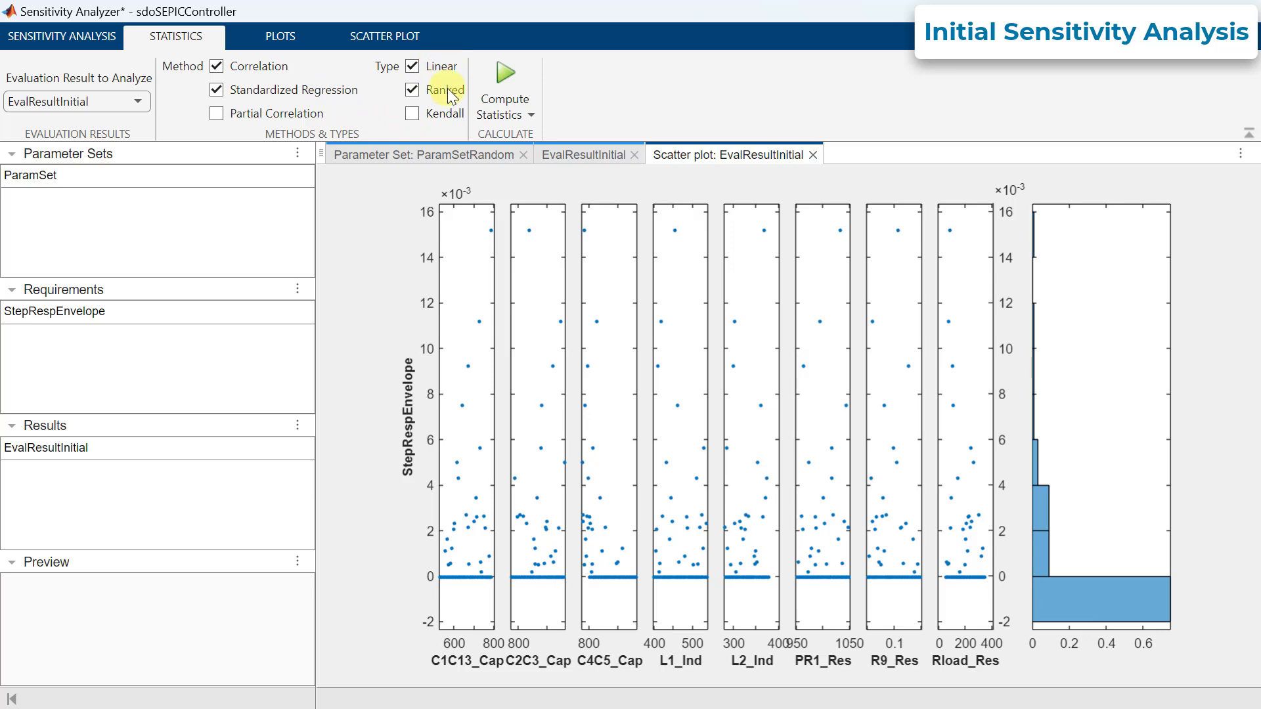
pyautogui.click(506, 70)
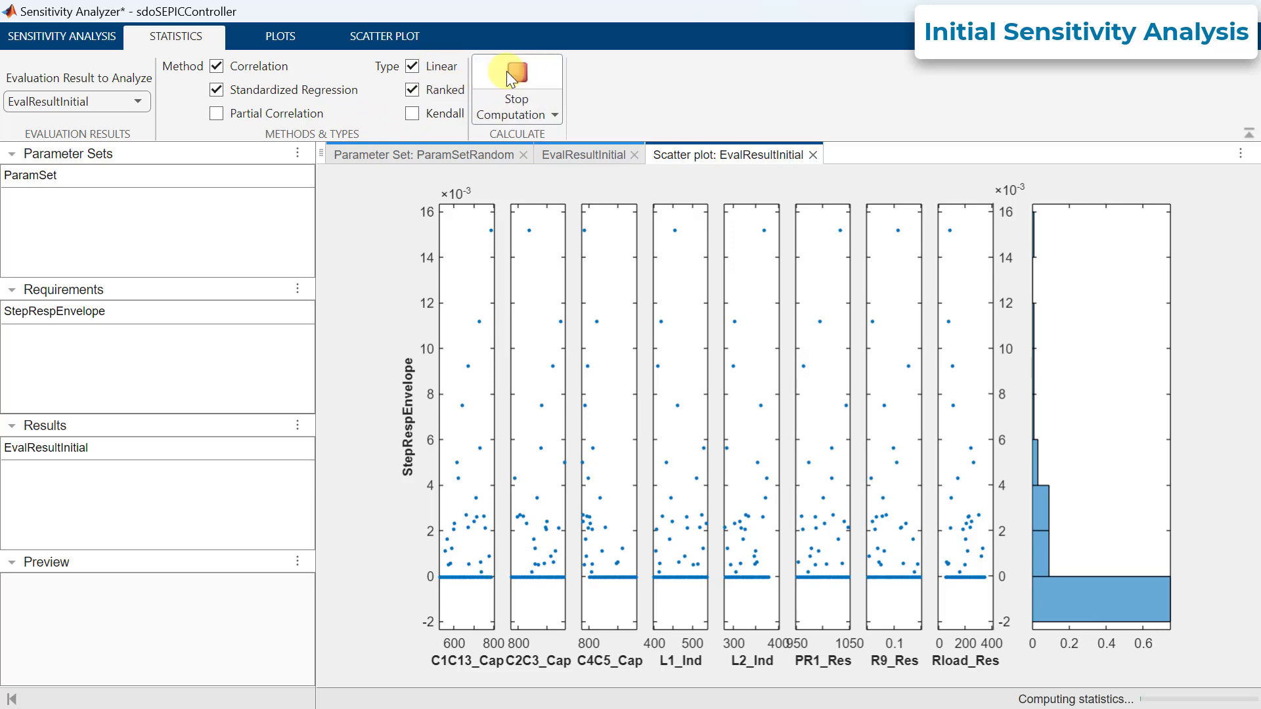
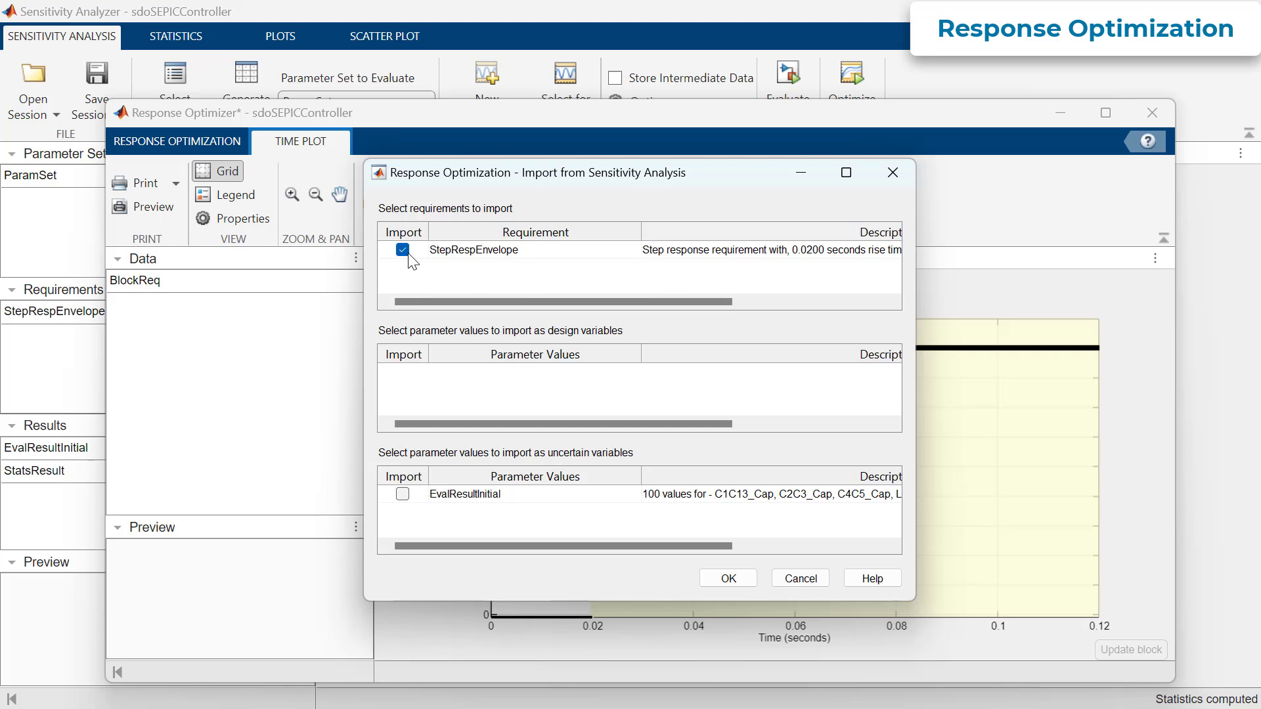
# Import the StepRespEnvelope requirement from the sensitivity analysis into the Response Optimizer and maximize its window.
pyautogui.click(728, 579)
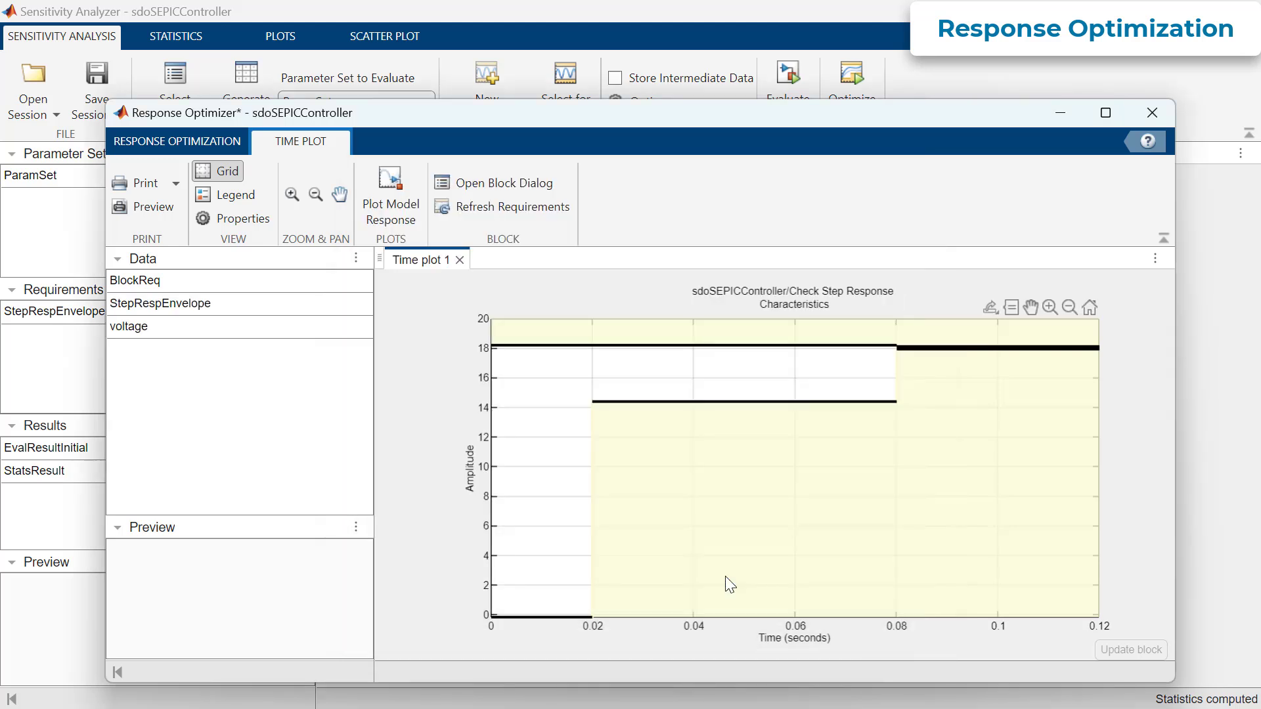
pyautogui.click(1105, 112)
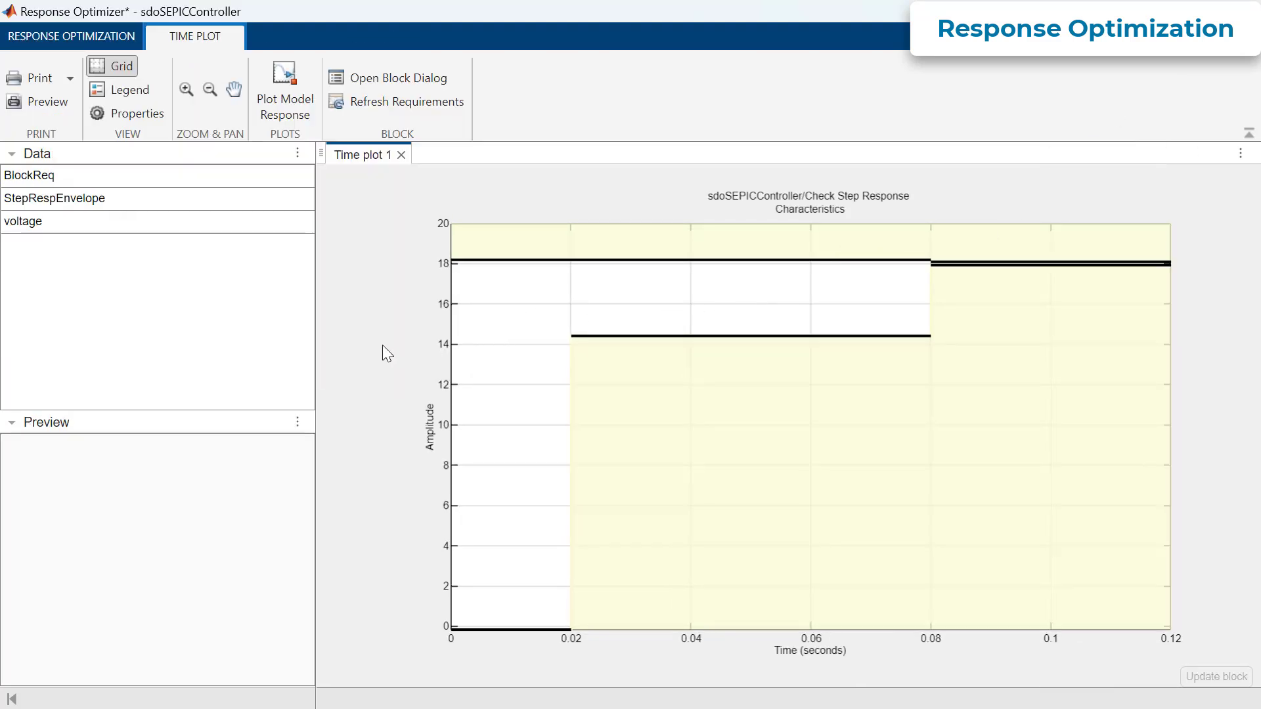
# Create the design variables set DesignVars with Ki and Kp as continuous variables.
pyautogui.click(119, 38)
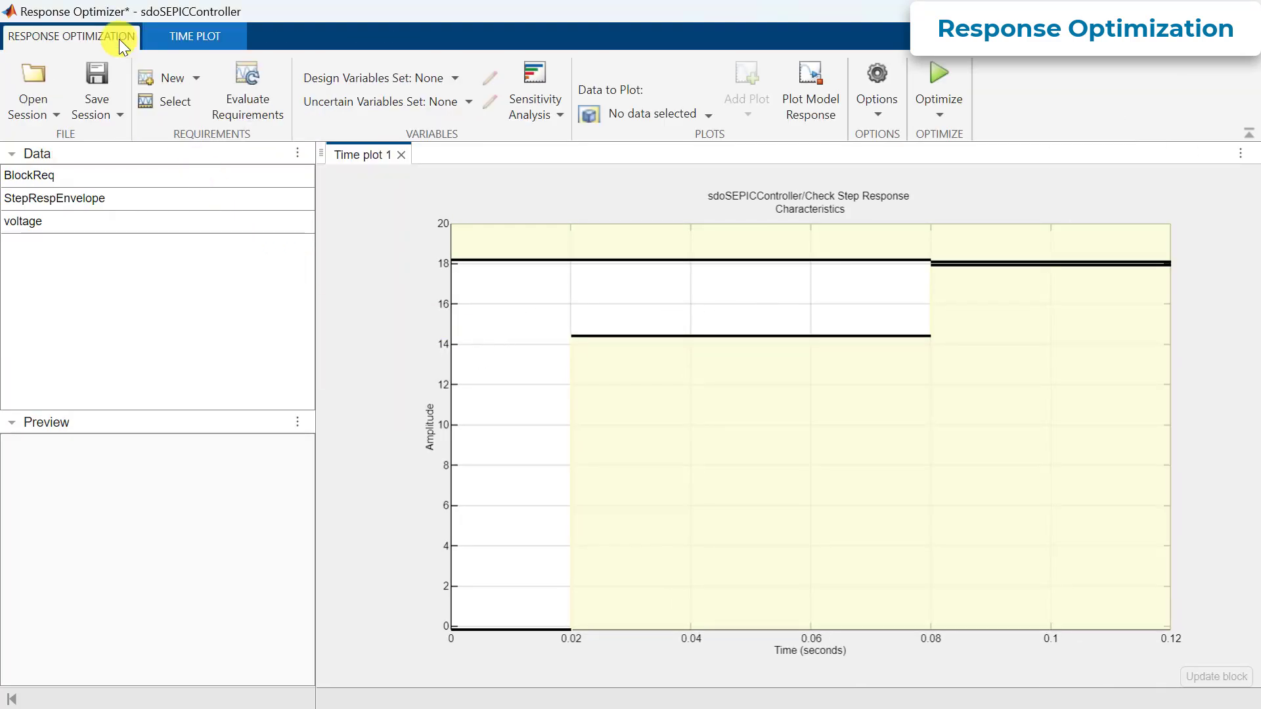
pyautogui.click(453, 77)
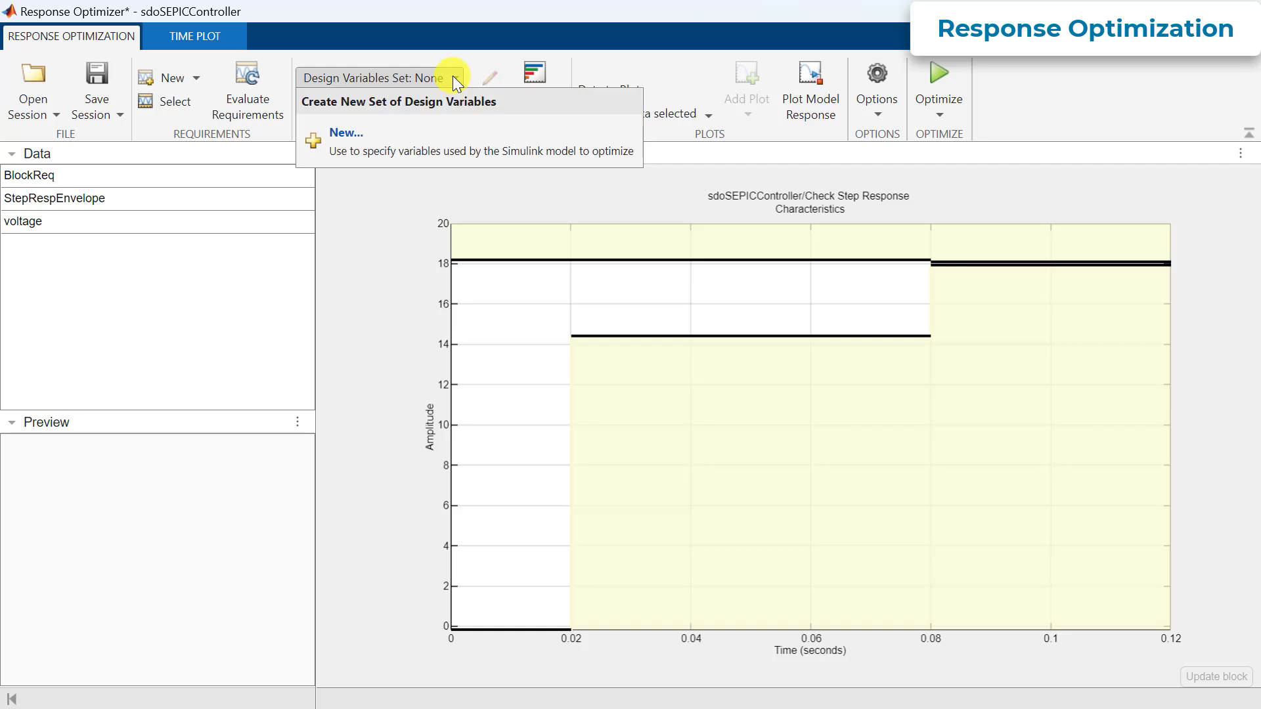
pyautogui.click(435, 140)
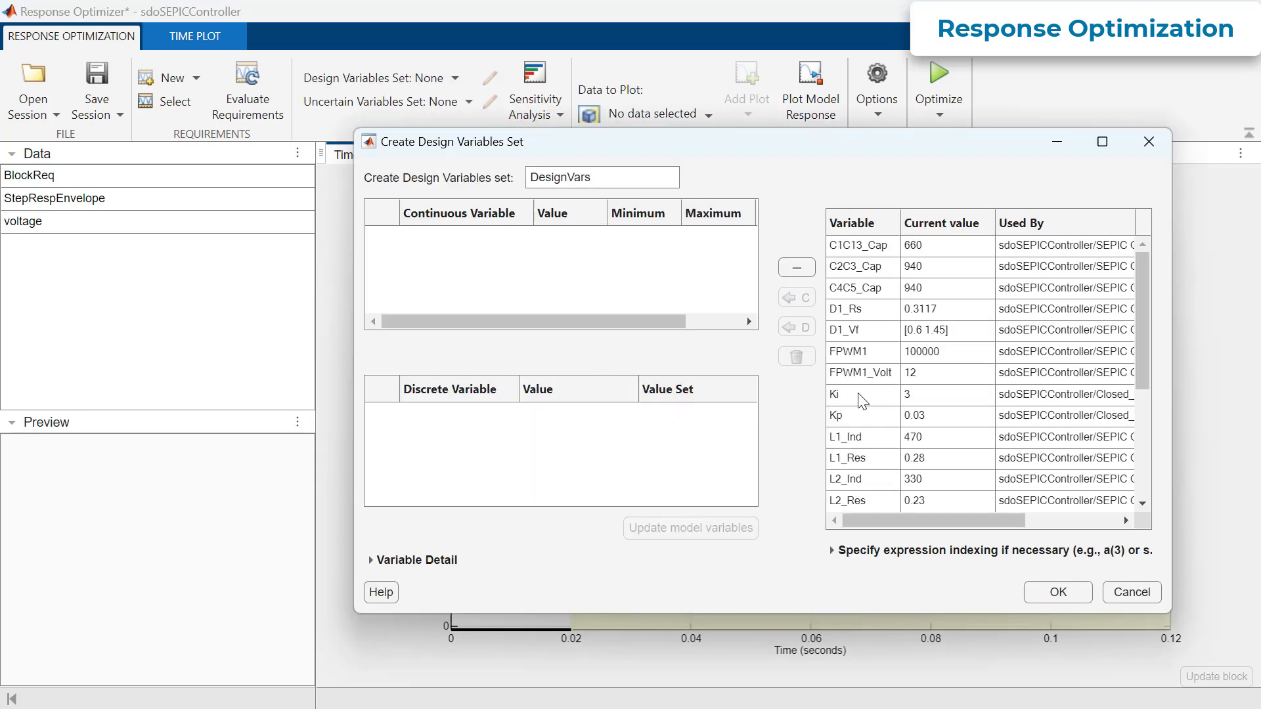
pyautogui.click(862, 398)
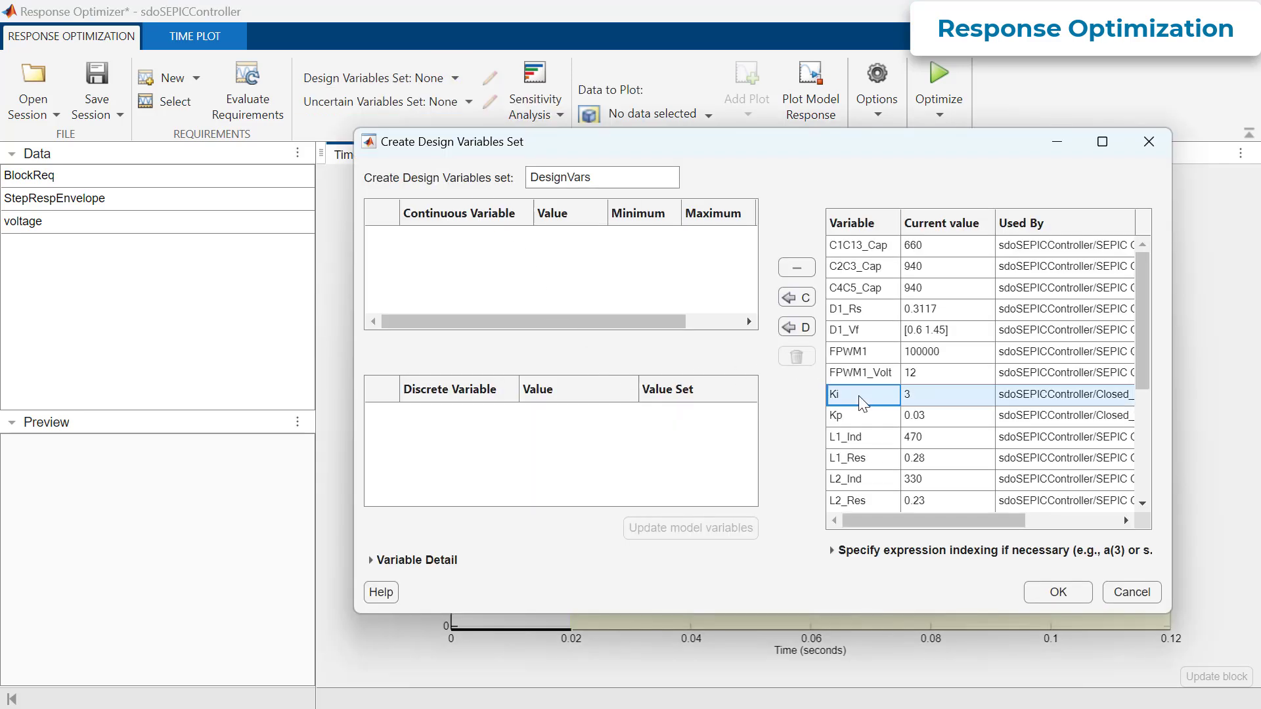
pyautogui.click(805, 297)
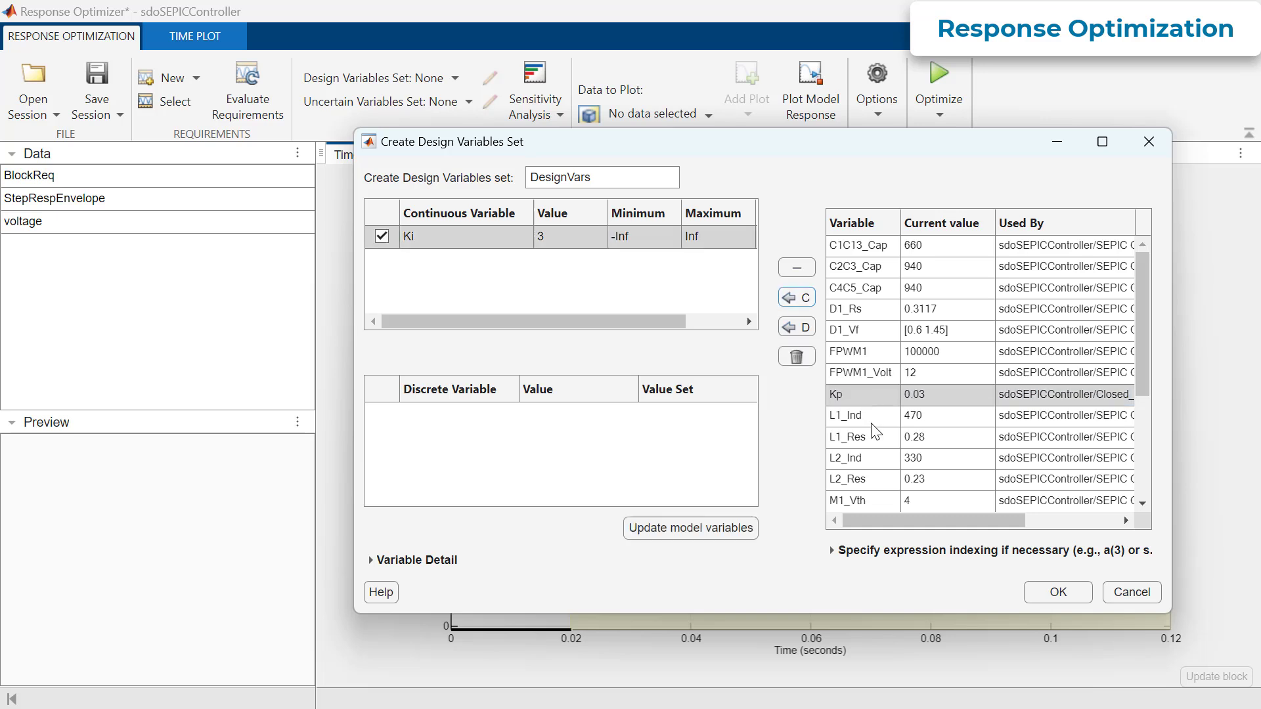
pyautogui.click(848, 395)
pyautogui.click(790, 300)
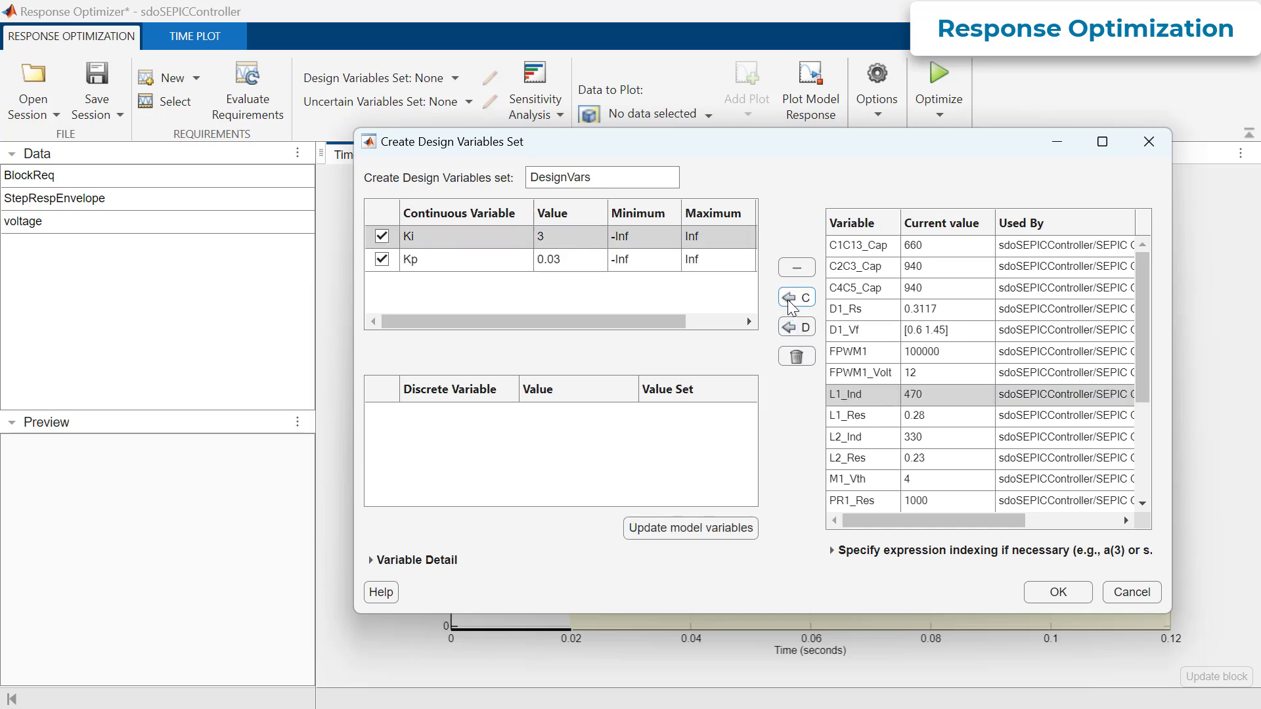
pyautogui.click(1073, 599)
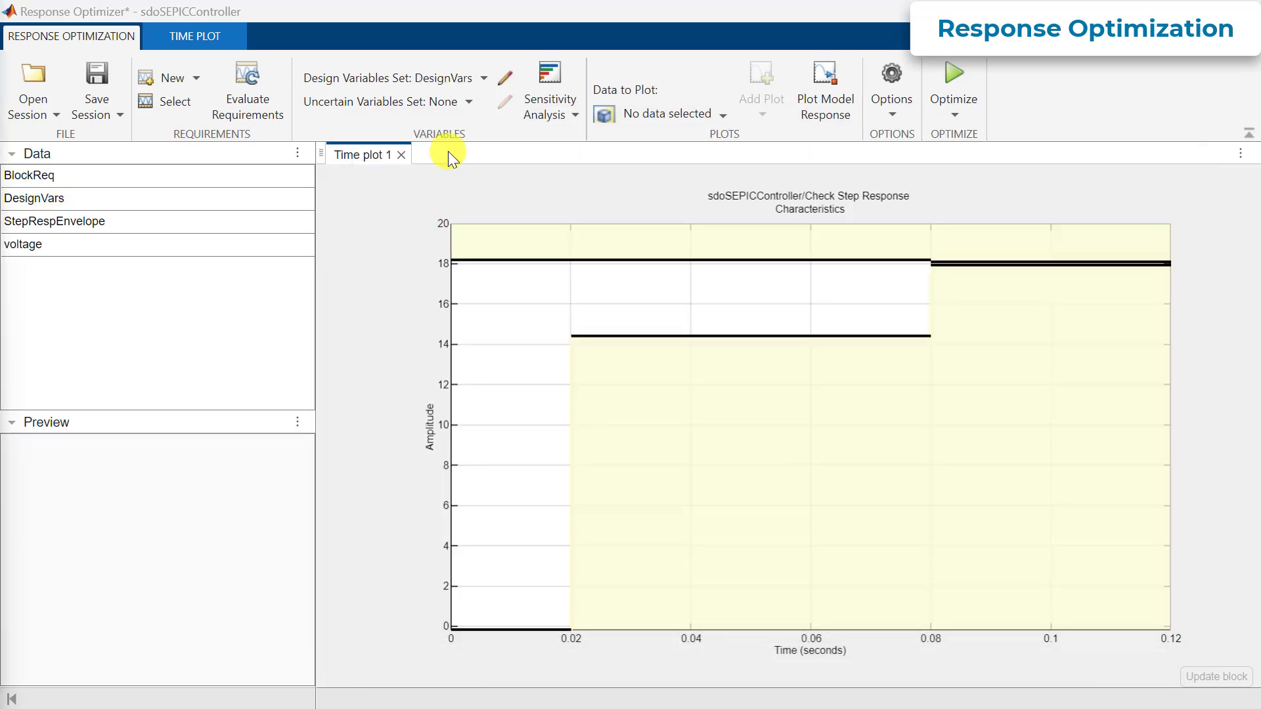
# Start a new uncertain variables set named UncVars and add C4C5_Cap and Rload_Res to it.
pyautogui.click(470, 102)
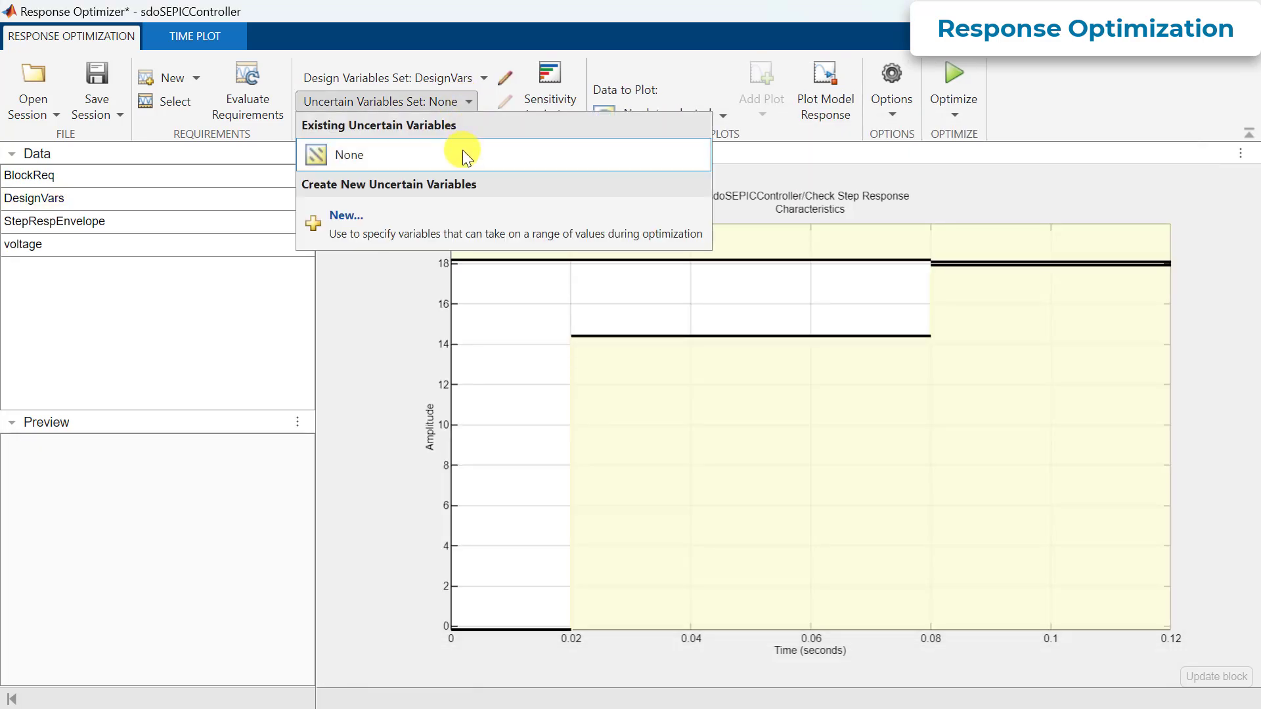
pyautogui.click(454, 211)
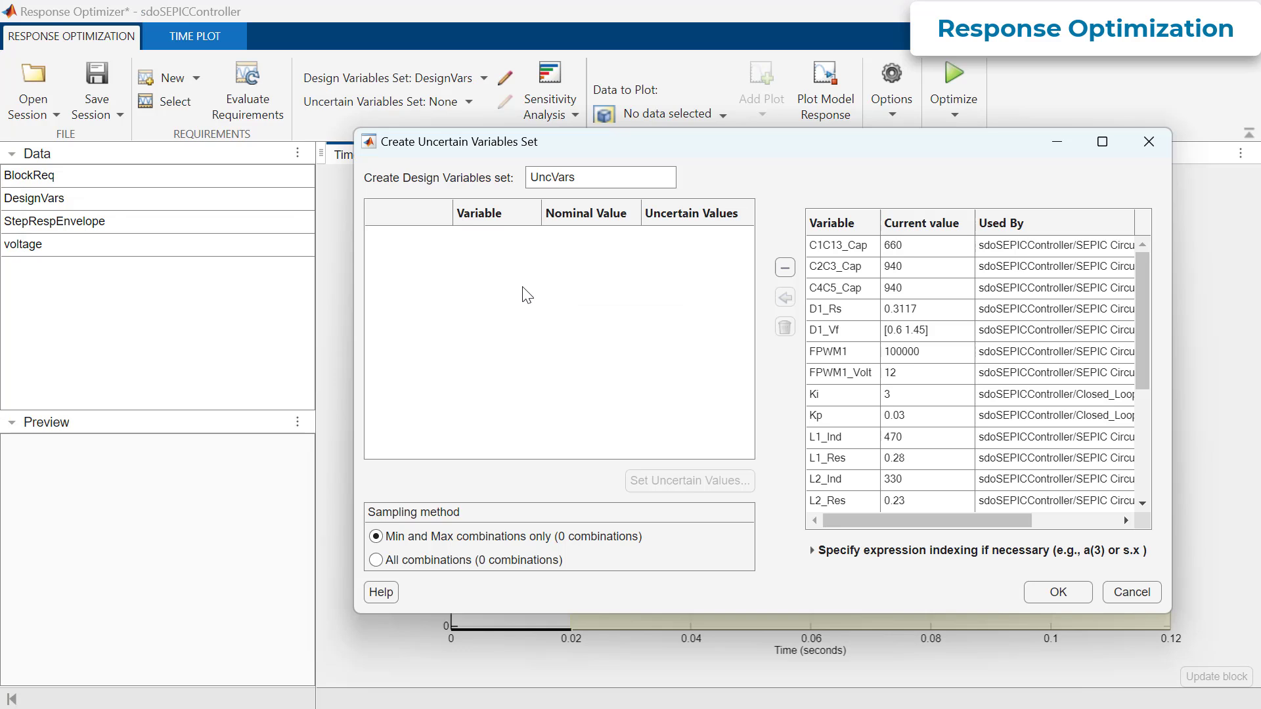
pyautogui.click(835, 291)
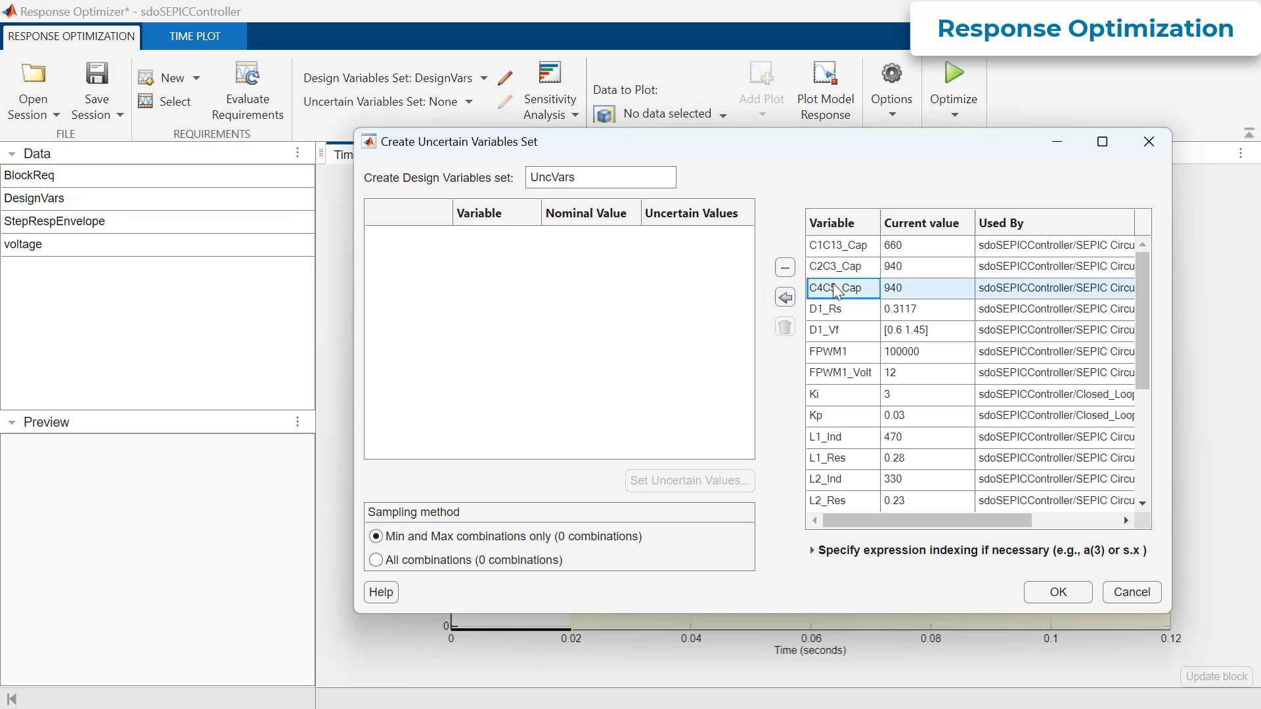
pyautogui.click(786, 298)
pyautogui.scroll(-3, 854, 337)
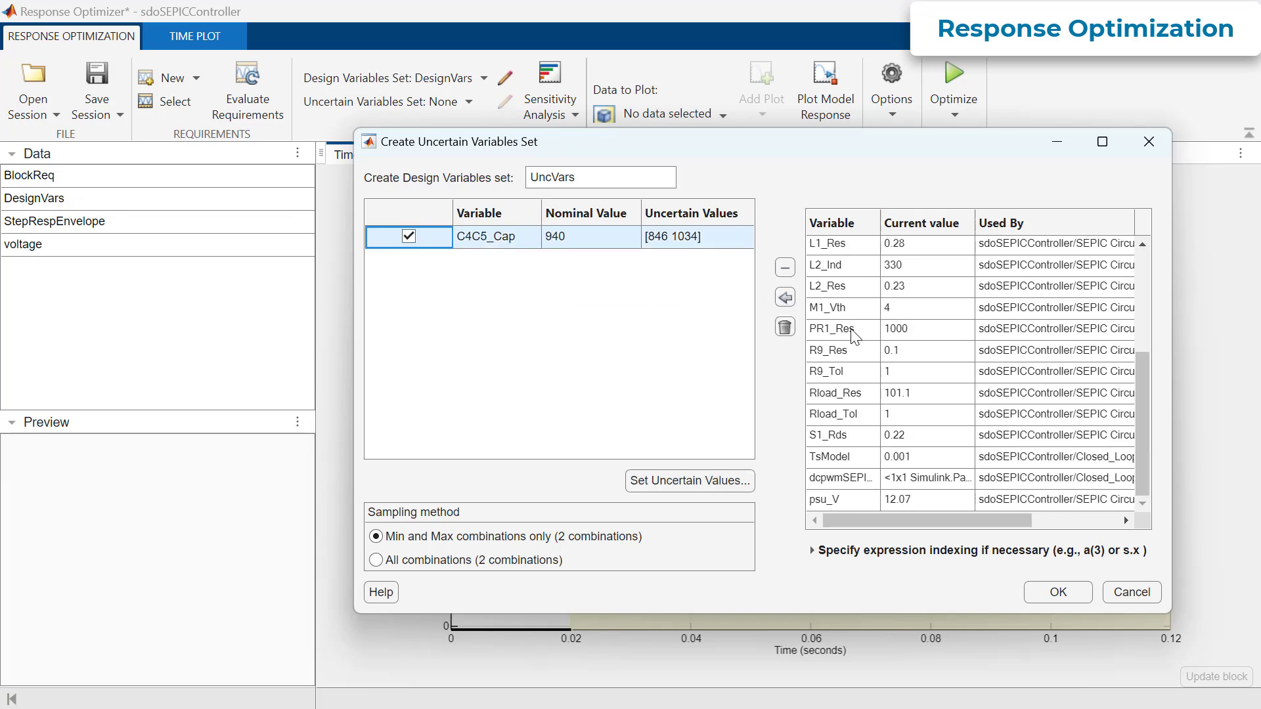
pyautogui.click(847, 393)
pyautogui.click(786, 297)
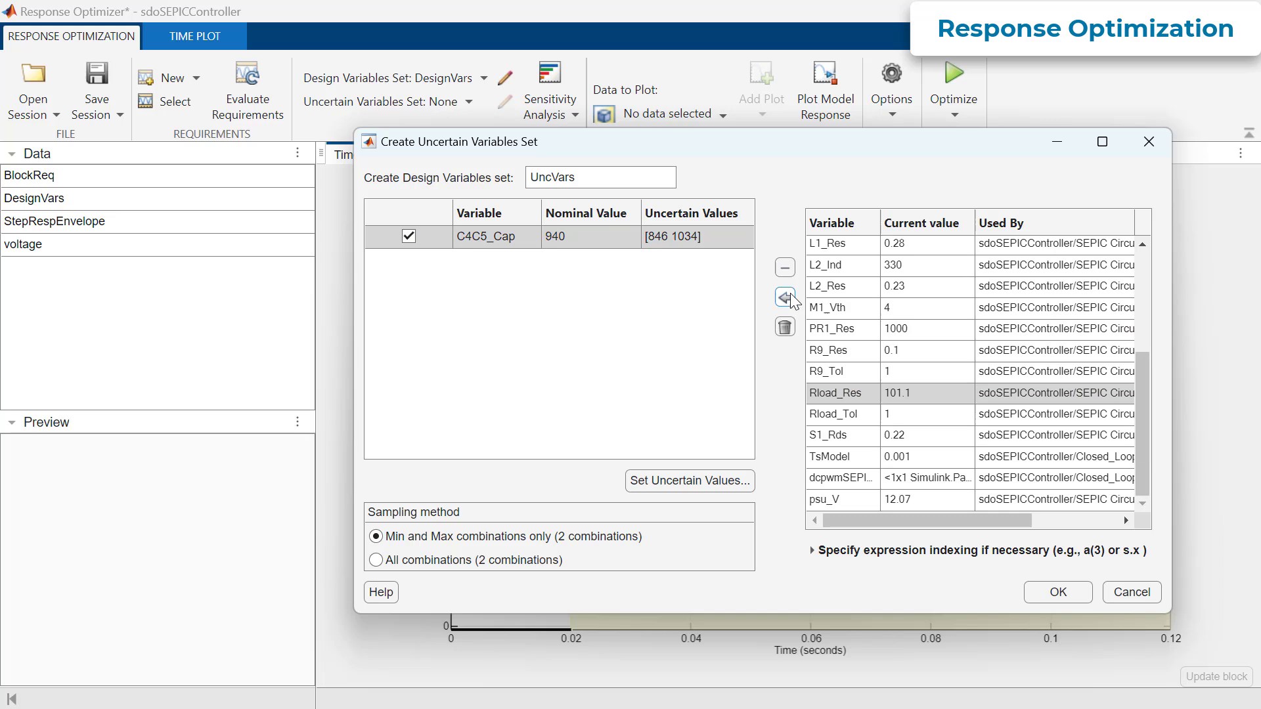
# Set the uncertain values of C4C5_Cap to [752 1128].
pyautogui.doubleClick(665, 237)
pyautogui.click(665, 239)
pyautogui.press('BackSpace')
pyautogui.press('BackSpace')
pyautogui.press('BackSpace')
pyautogui.press('BackSpace')
pyautogui.press('BackSpace')
pyautogui.press('BackSpace')
pyautogui.press('BackSpace')
pyautogui.press('BackSpace')
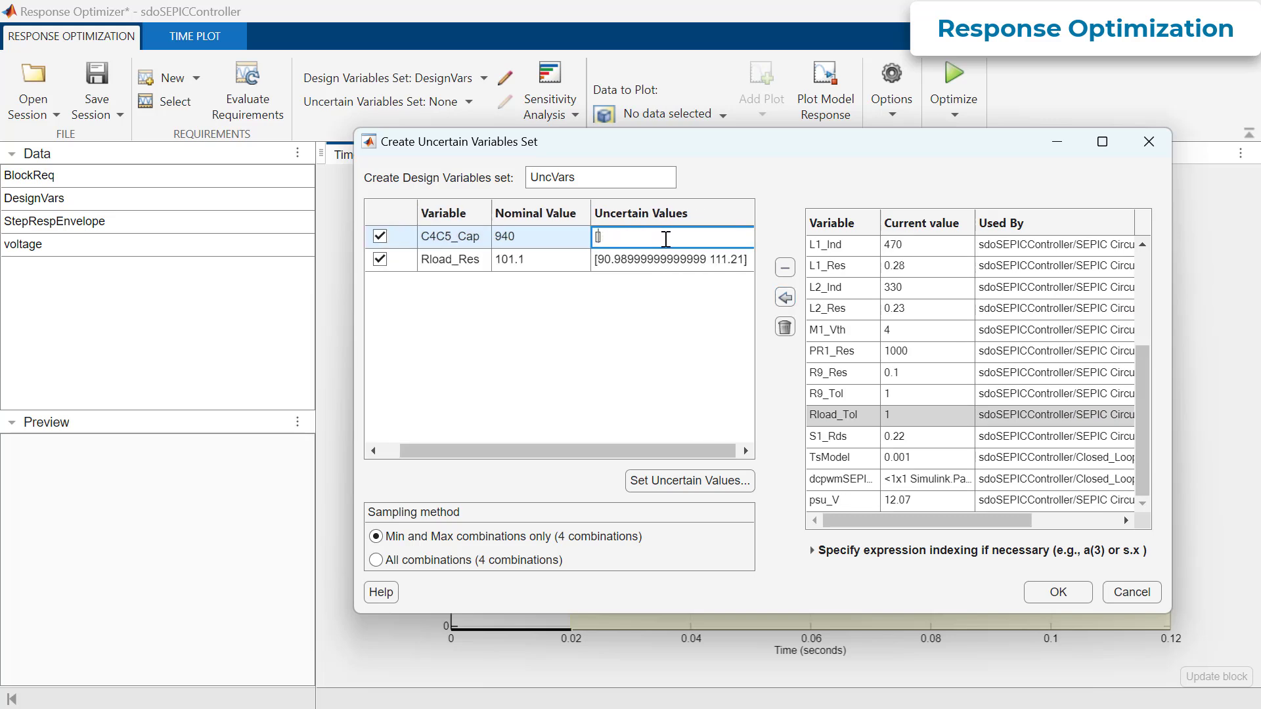
pyautogui.write('752 1128')
# Set the uncertain values of Rload_Res to [50 350] and accept the set with Min and Max combinations only sampling.
pyautogui.click(686, 262)
pyautogui.doubleClick(687, 263)
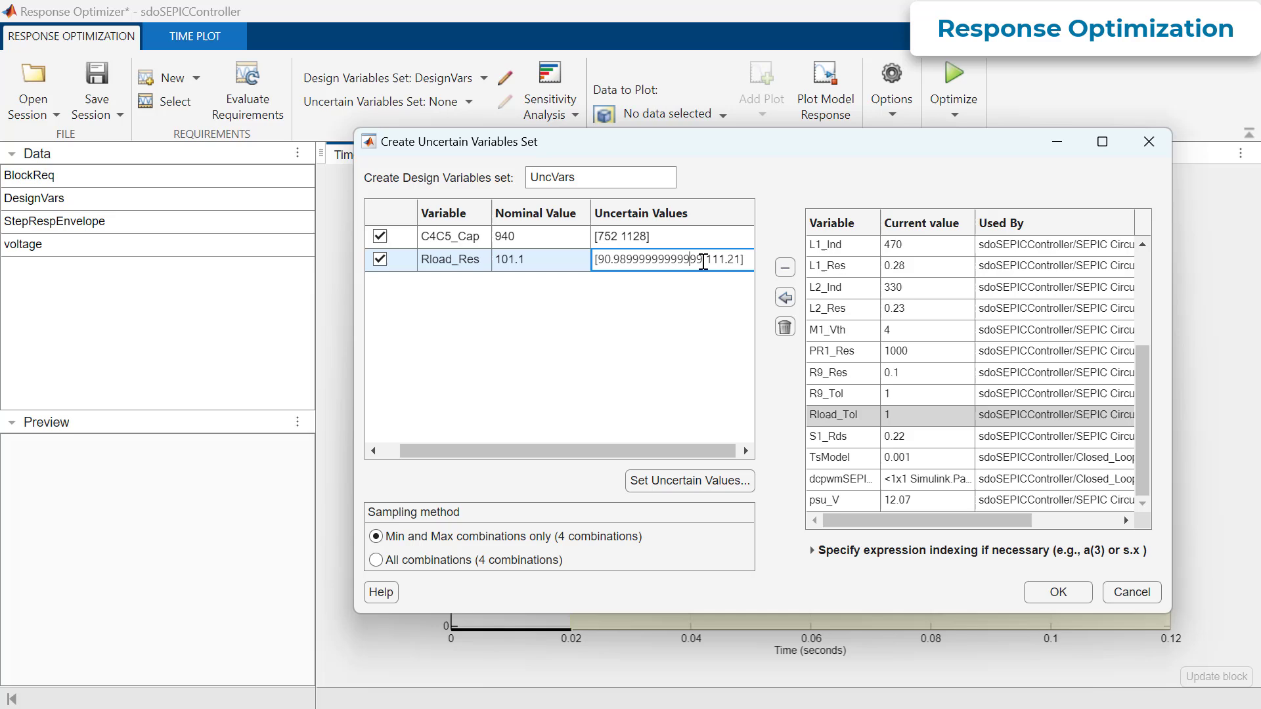
pyautogui.click(742, 261)
pyautogui.press('BackSpace')
pyautogui.press('BackSpace')
pyautogui.press('BackSpace')
pyautogui.press('BackSpace')
pyautogui.press('BackSpace')
pyautogui.press('BackSpace')
pyautogui.press('BackSpace')
pyautogui.press('BackSpace')
pyautogui.press('BackSpace')
pyautogui.press('BackSpace')
pyautogui.press('BackSpace')
pyautogui.press('BackSpace')
pyautogui.press('BackSpace')
pyautogui.press('BackSpace')
pyautogui.press('BackSpace')
pyautogui.press('BackSpace')
pyautogui.press('BackSpace')
pyautogui.press('BackSpace')
pyautogui.press('BackSpace')
pyautogui.press('BackSpace')
pyautogui.write('50 350')
pyautogui.click(656, 338)
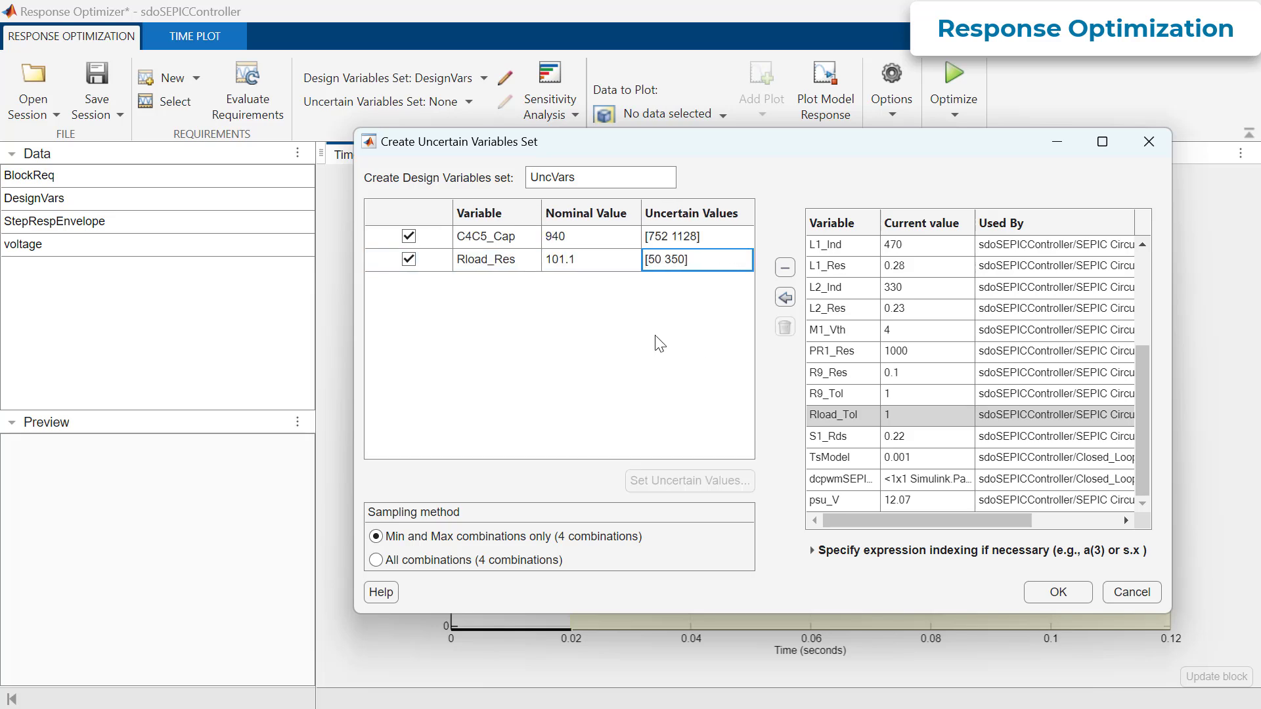
pyautogui.click(377, 536)
pyautogui.click(1054, 599)
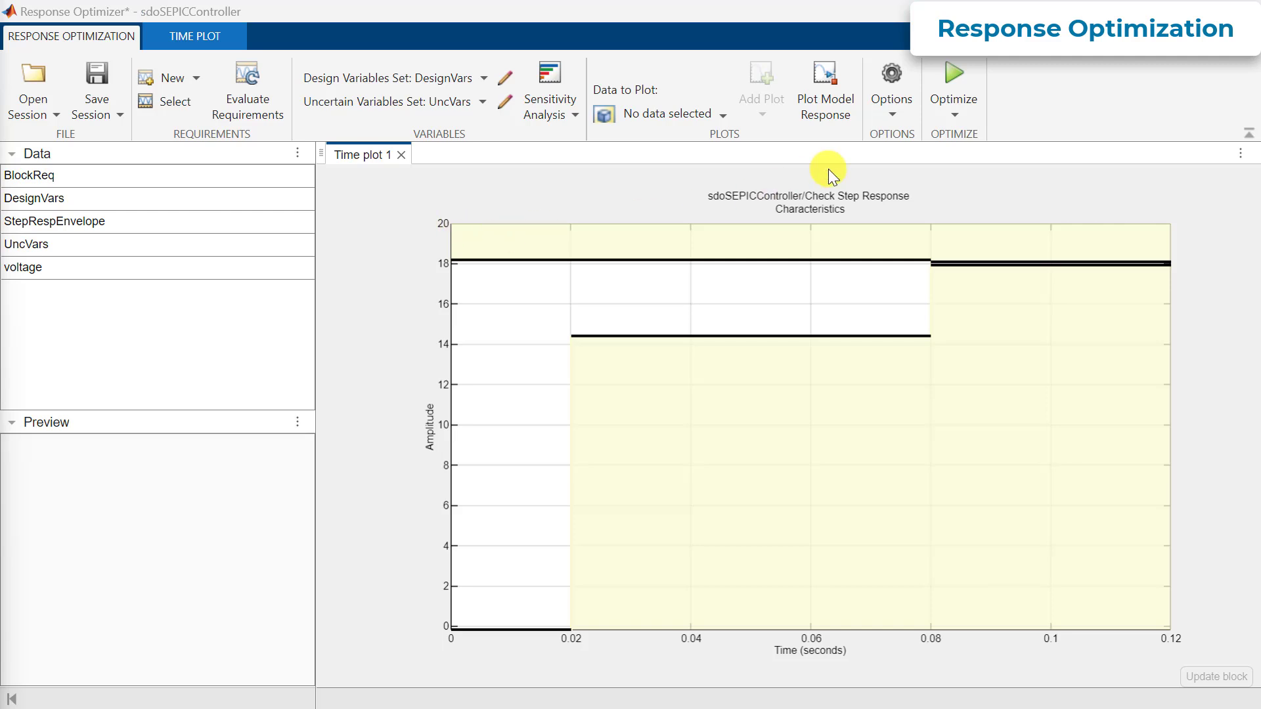
# Set the response optimization method to Pattern search and accept the optimization options.
pyautogui.click(893, 103)
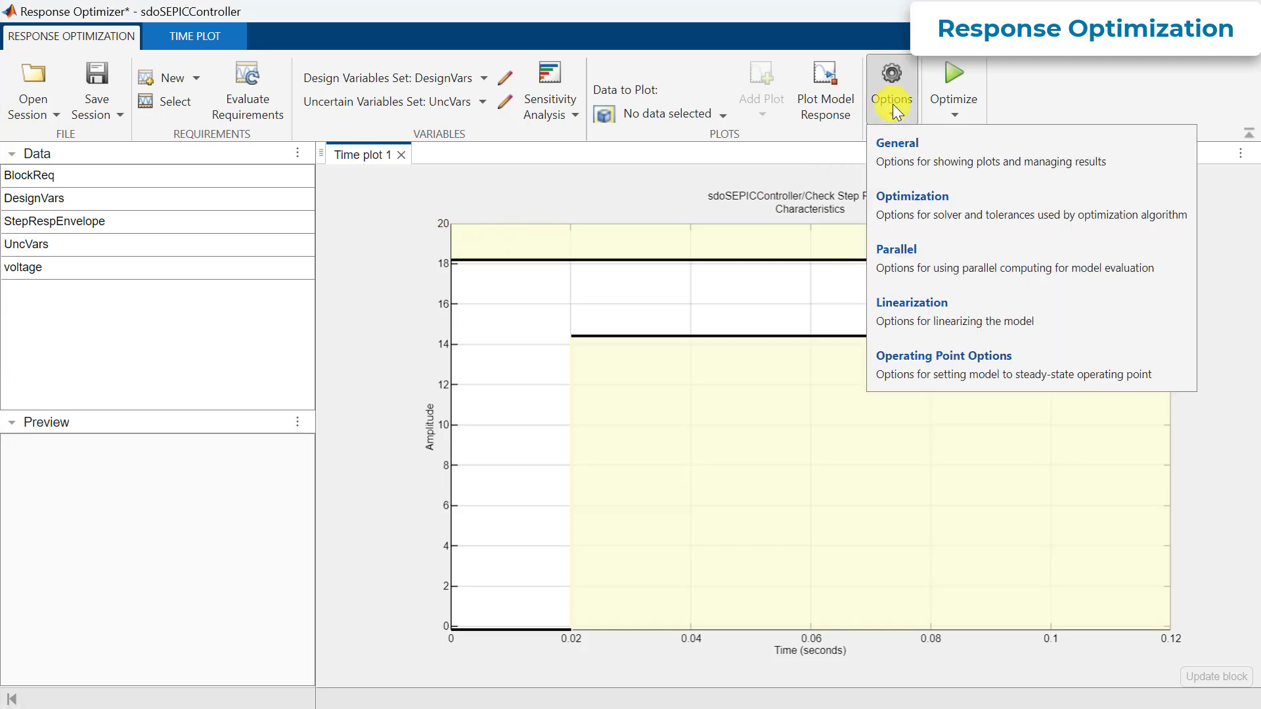
pyautogui.click(928, 205)
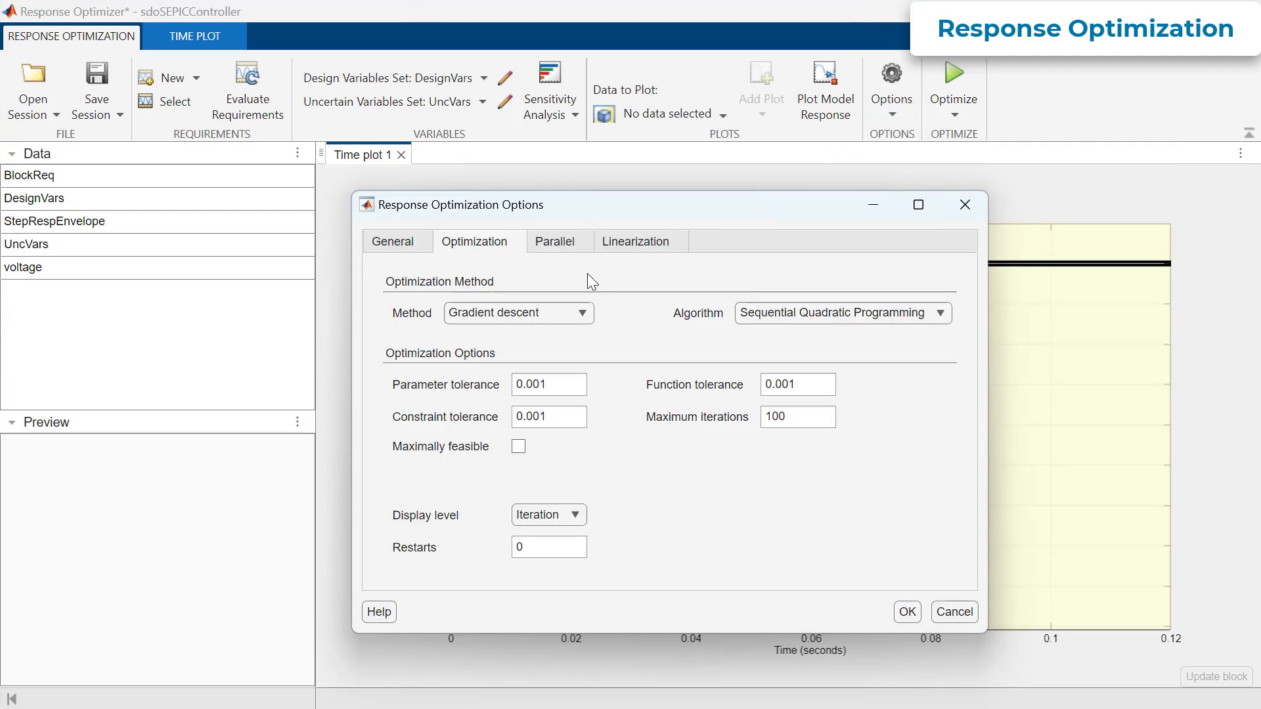
pyautogui.click(581, 313)
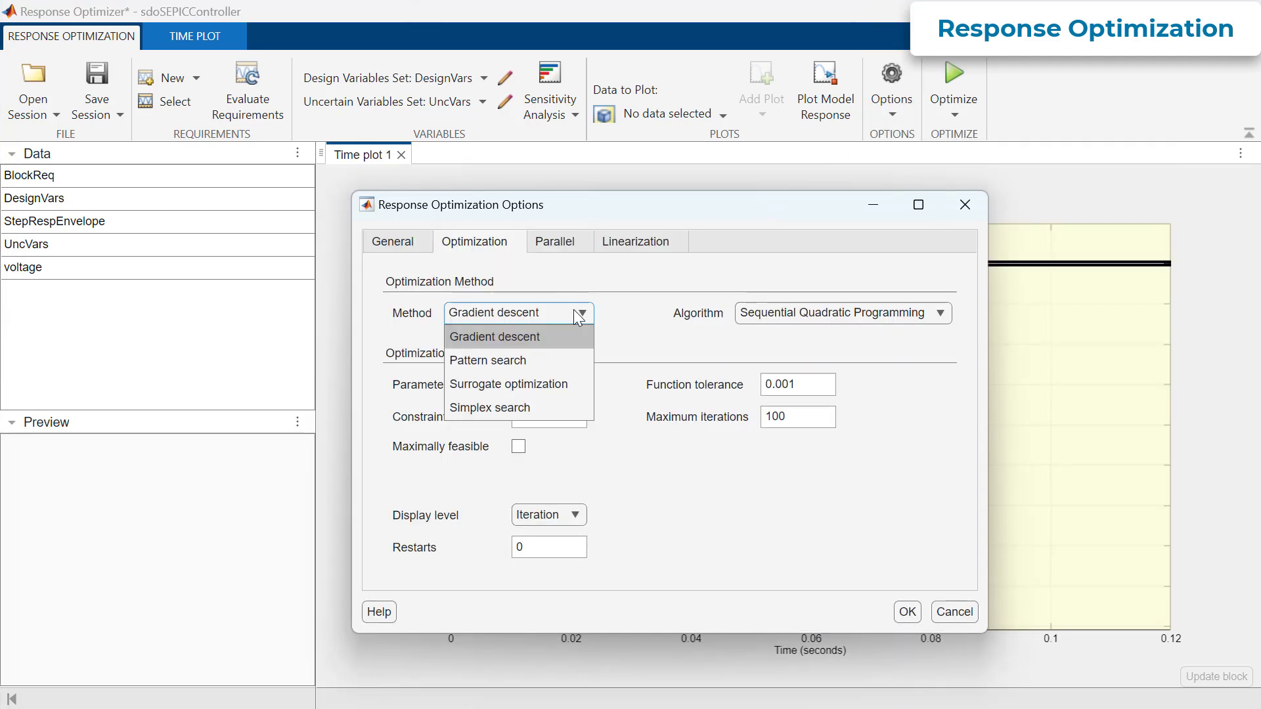
pyautogui.click(538, 360)
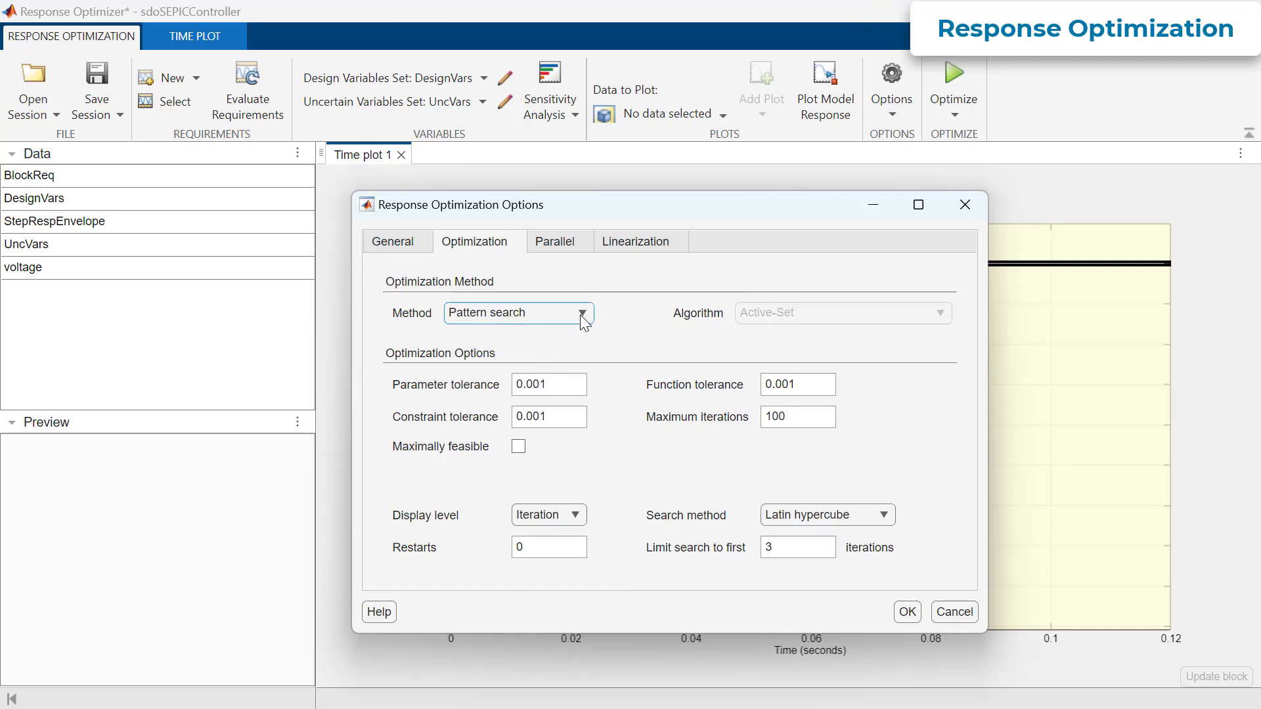
pyautogui.click(581, 314)
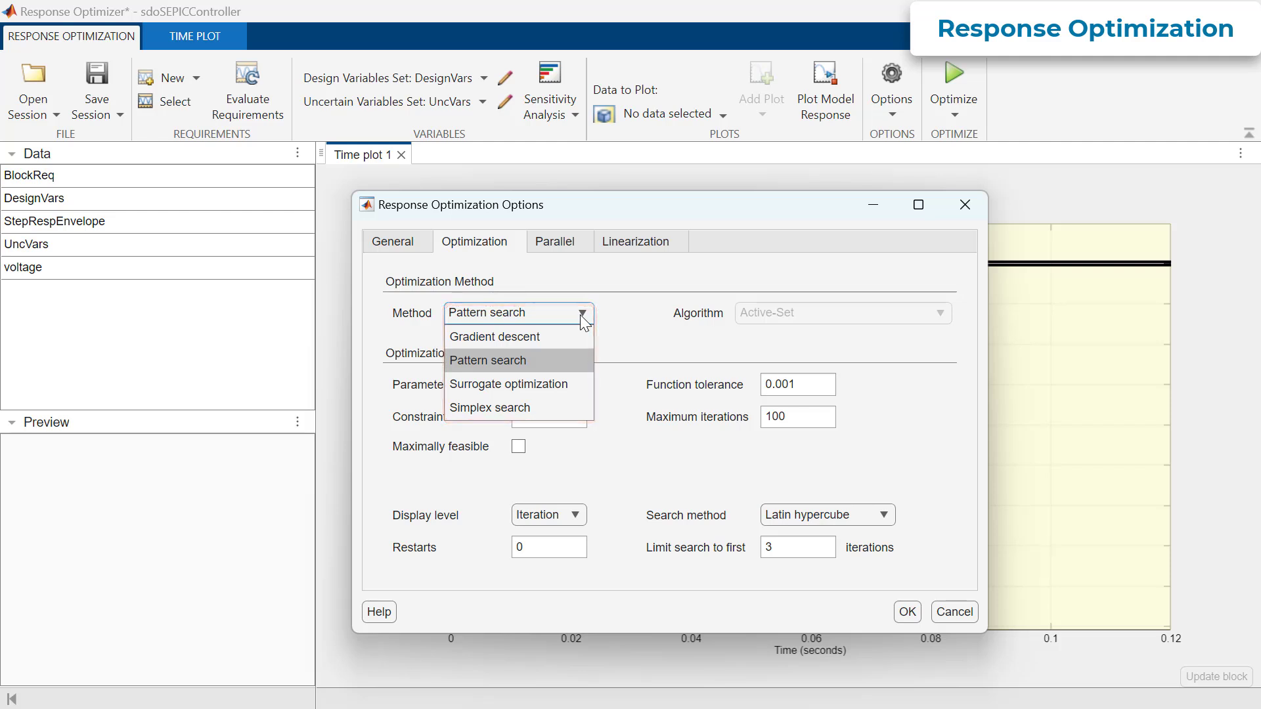
pyautogui.click(582, 316)
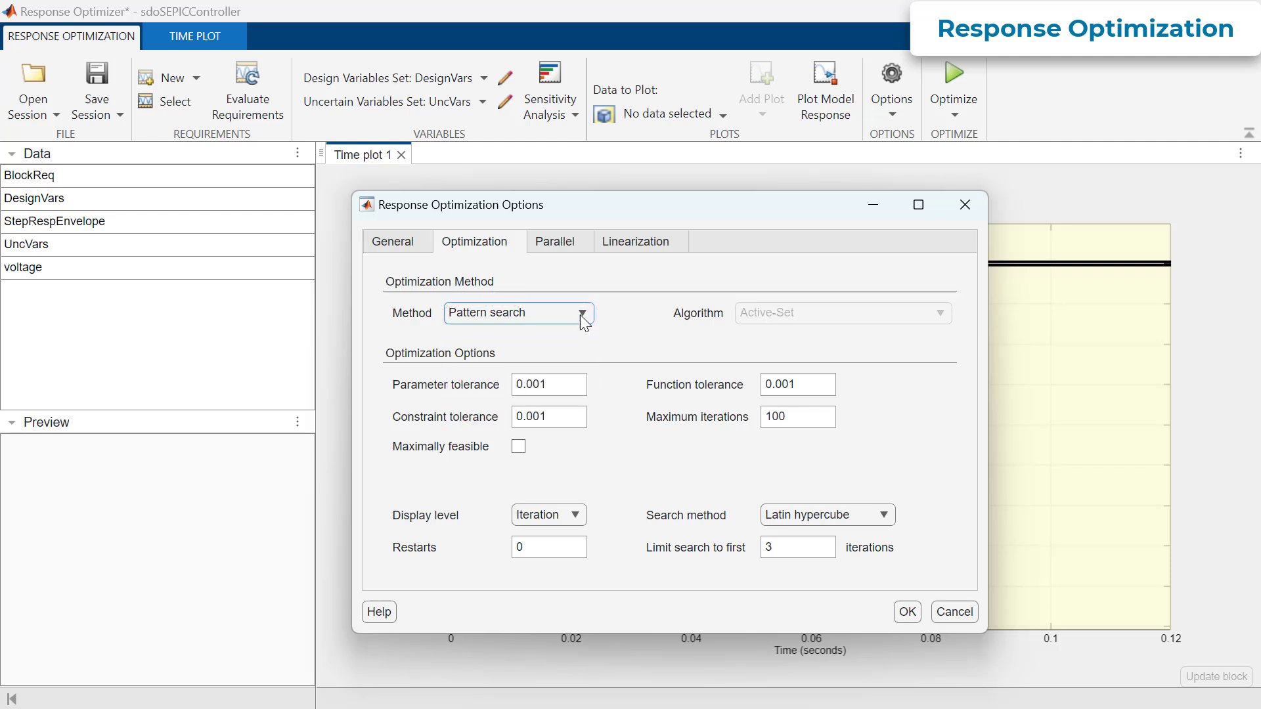
pyautogui.click(908, 613)
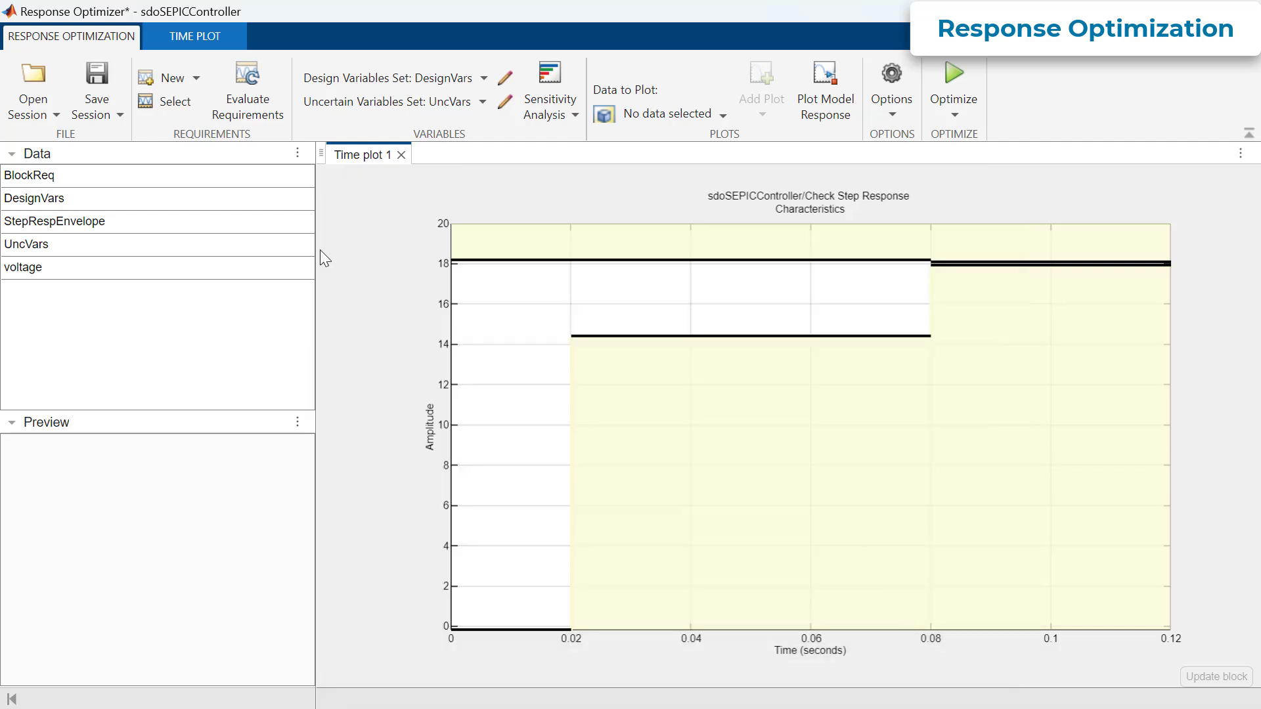
# Run the optimization with StepRespEnvelope as the data to plot, and review its progress report, the DesignVars plot and the Simscape response plot.
pyautogui.click(137, 225)
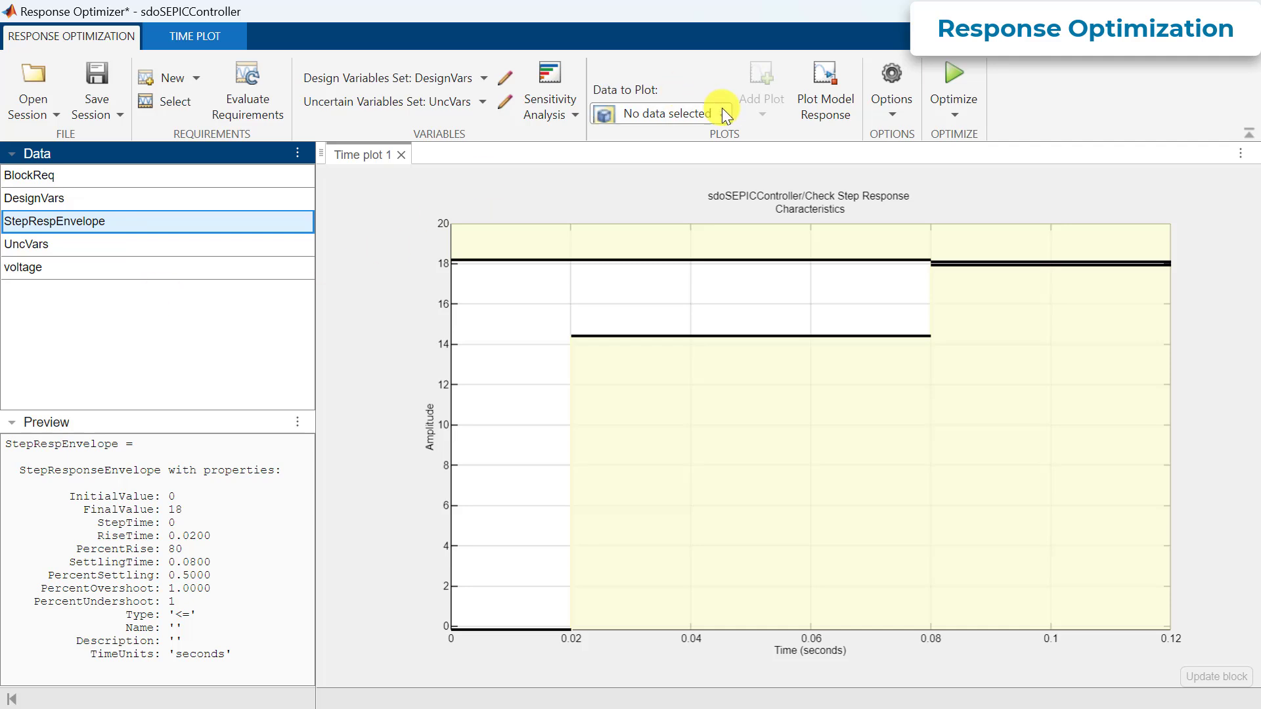
pyautogui.click(956, 73)
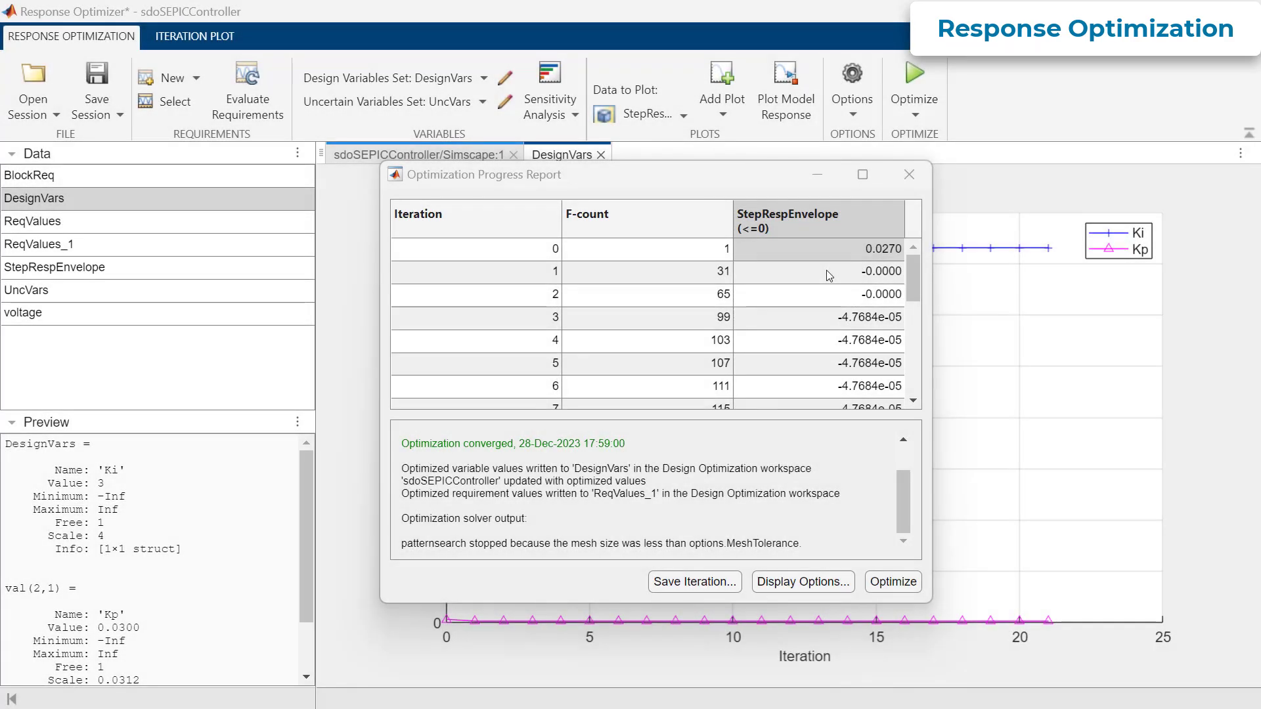
pyautogui.scroll(-5, 829, 276)
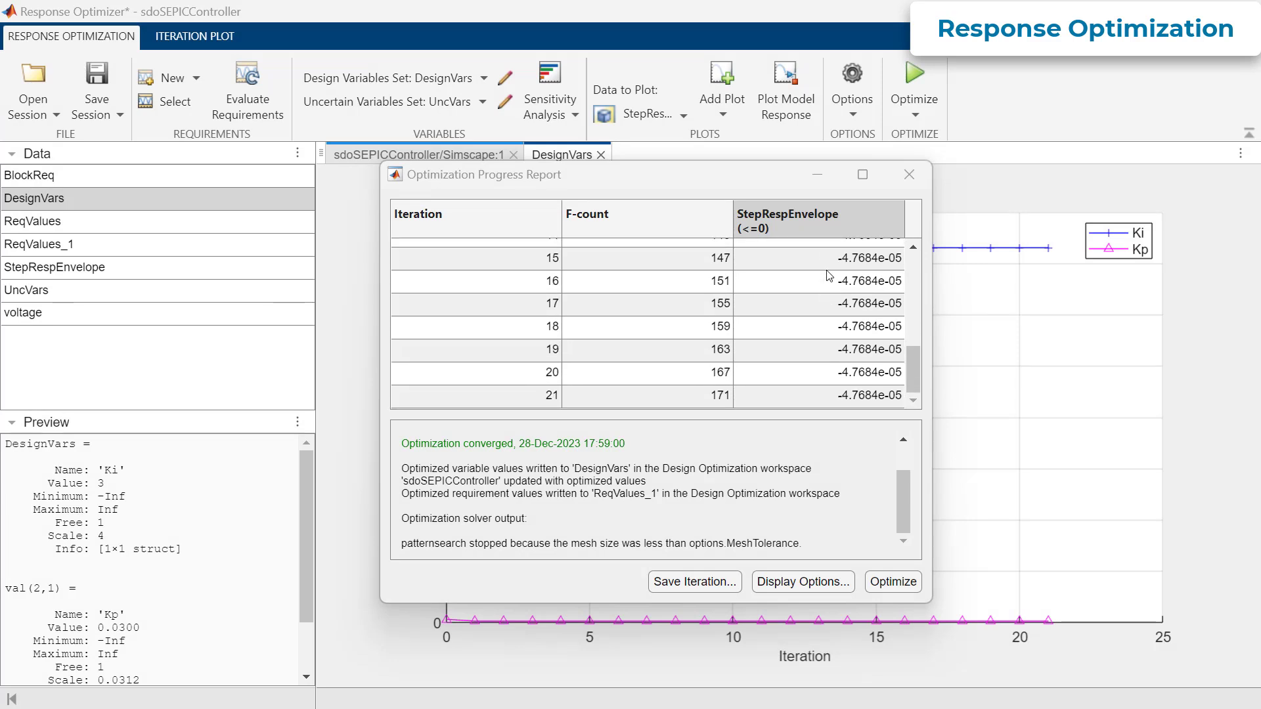
pyautogui.click(817, 174)
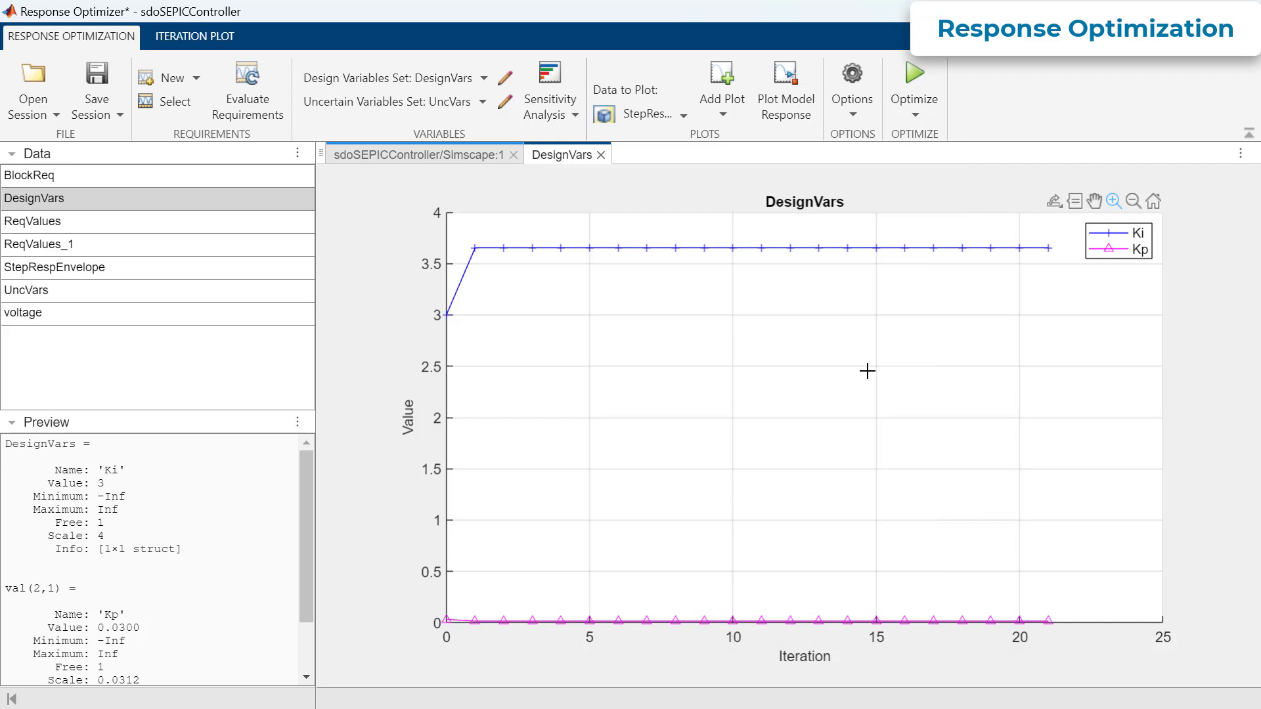
pyautogui.click(480, 160)
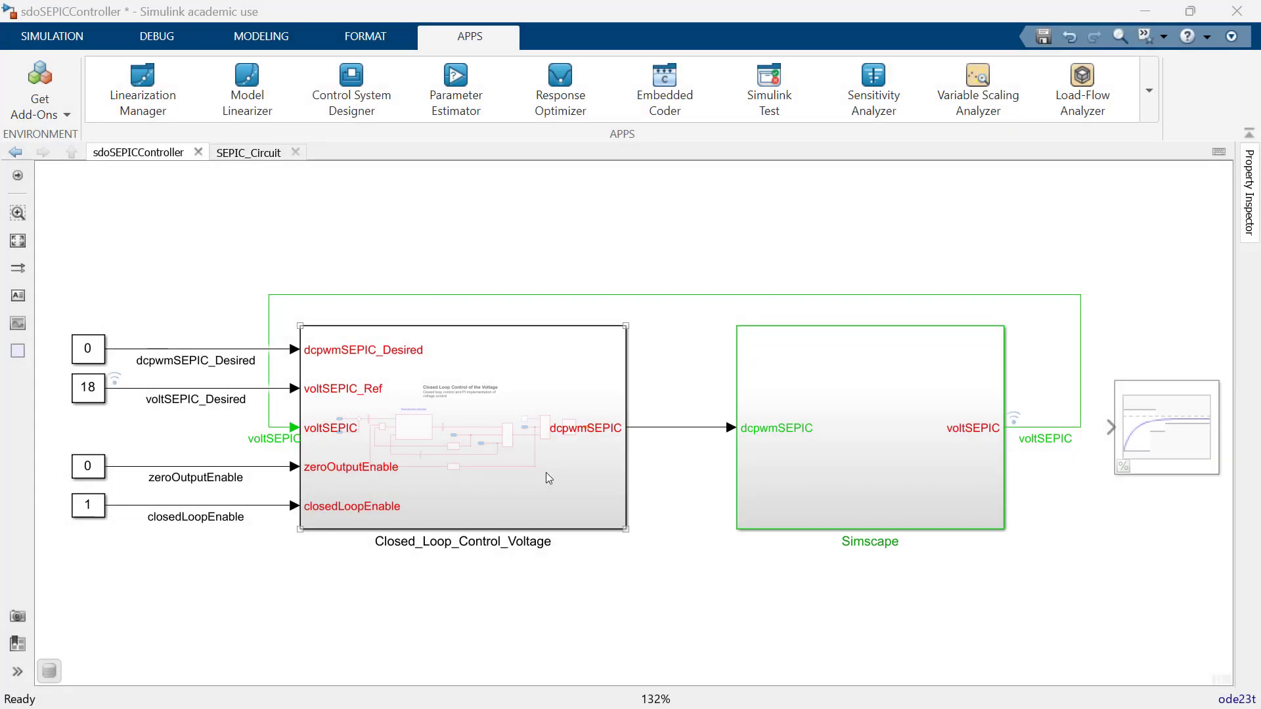
# Switch to the Simulink model and examine the Kp and Ki gains of the Discrete PID Controller inside Closed_Loop_Control_Voltage.
pyautogui.doubleClick(547, 474)
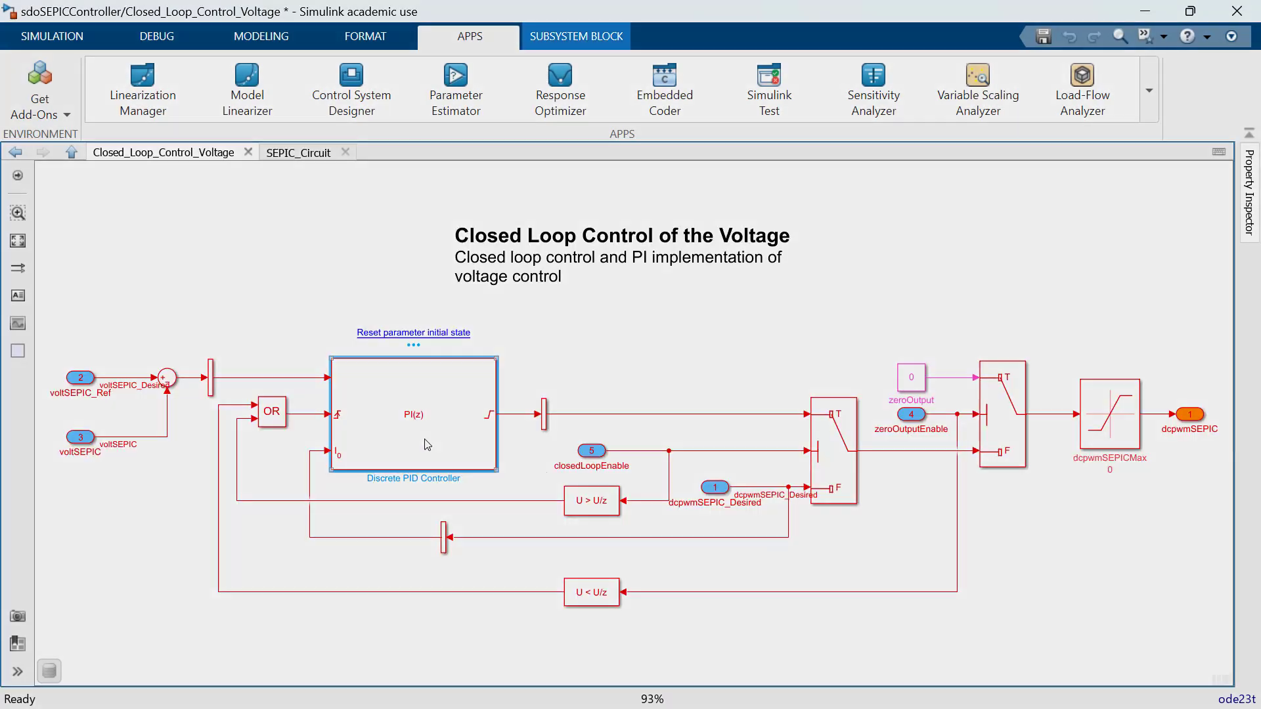
pyautogui.doubleClick(428, 444)
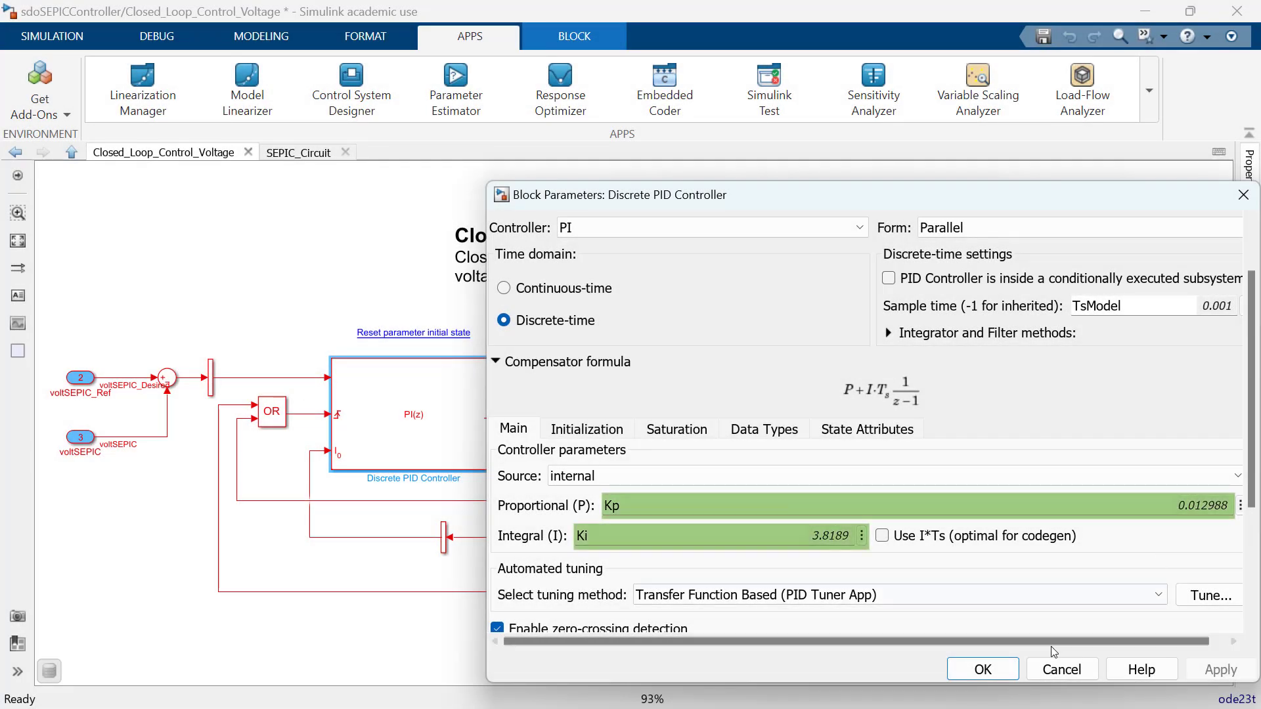
pyautogui.click(1002, 677)
pyautogui.click(72, 152)
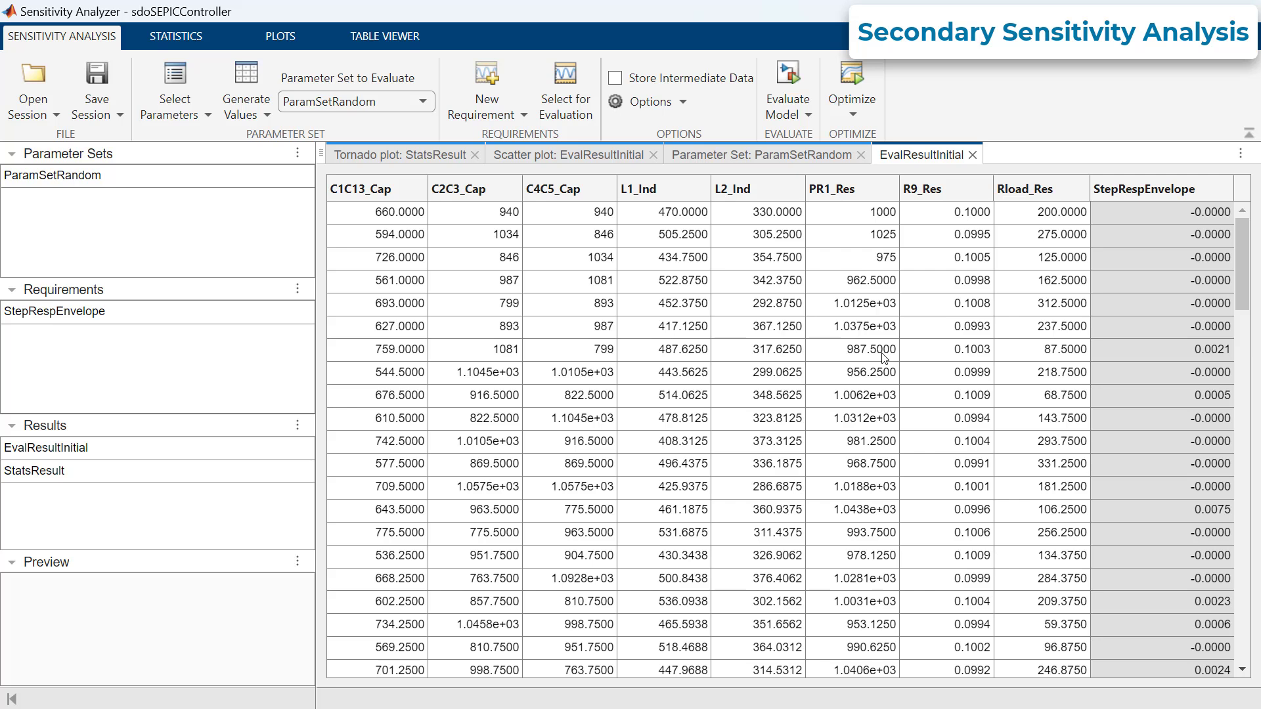
# In the Sensitivity Analyzer, append gridded values with all combinations to ParamSetRandom and evaluate the model.
pyautogui.click(261, 111)
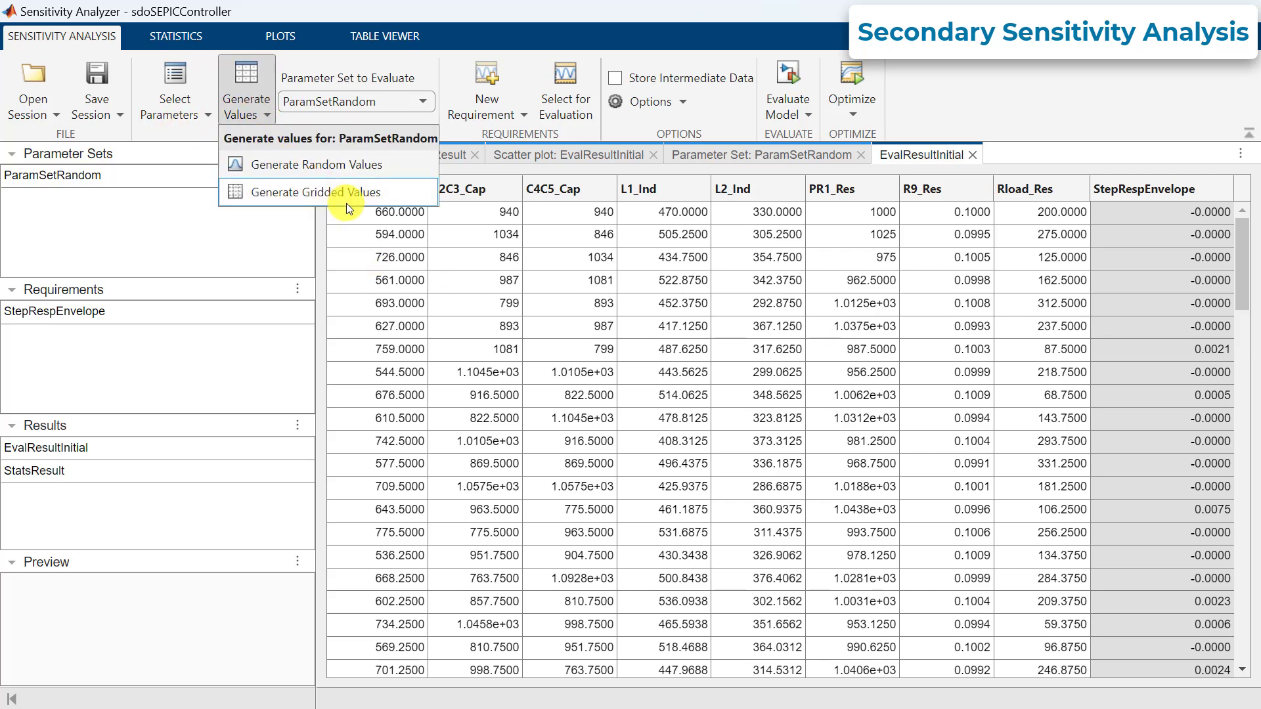
pyautogui.click(348, 193)
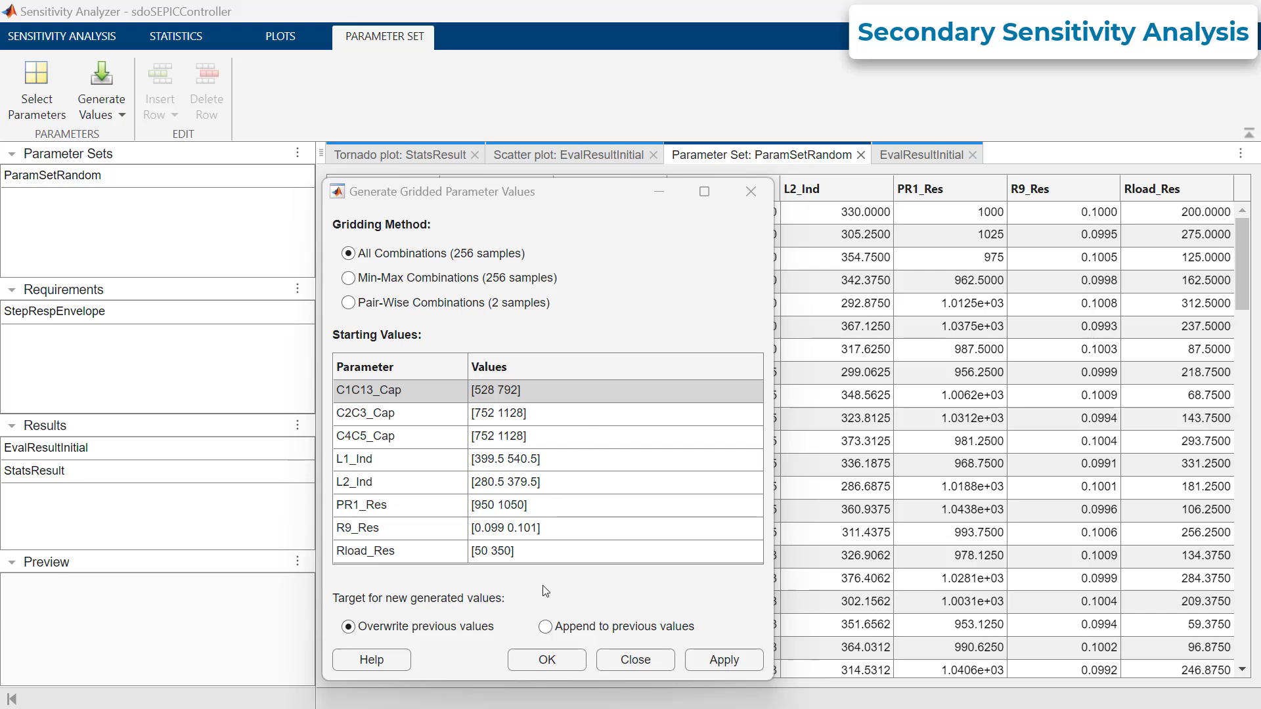
pyautogui.click(555, 625)
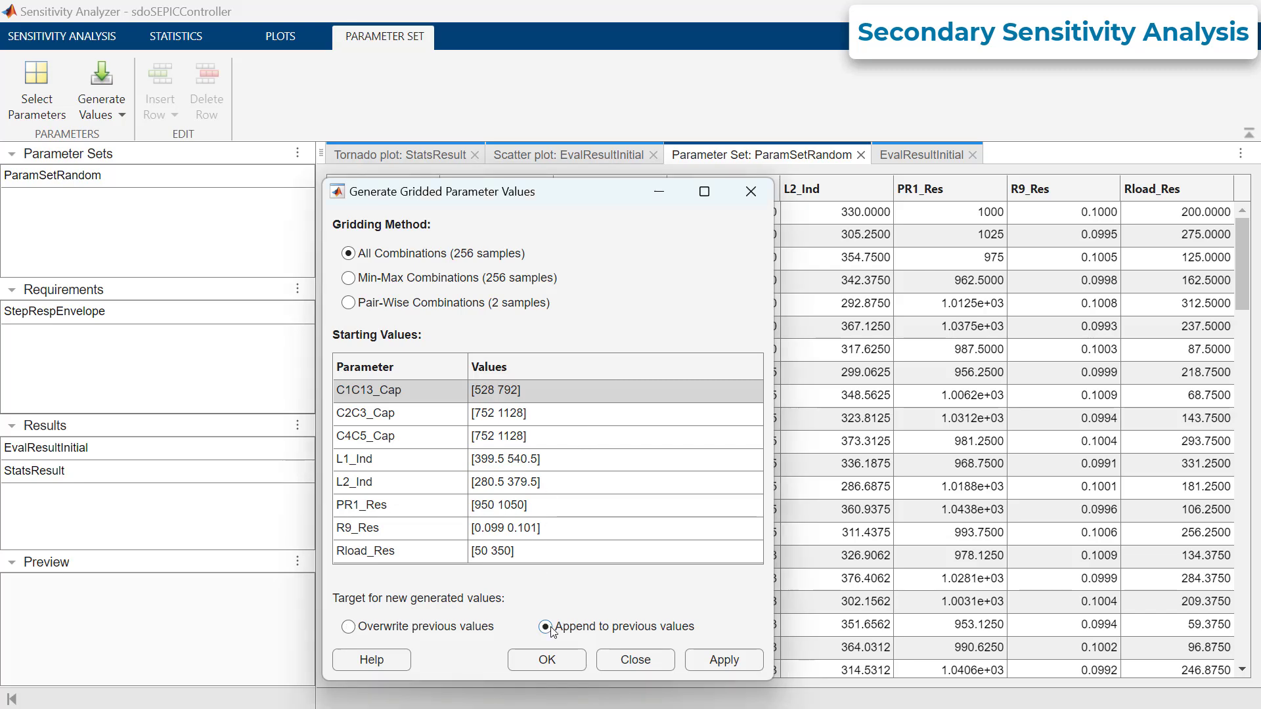
pyautogui.click(568, 666)
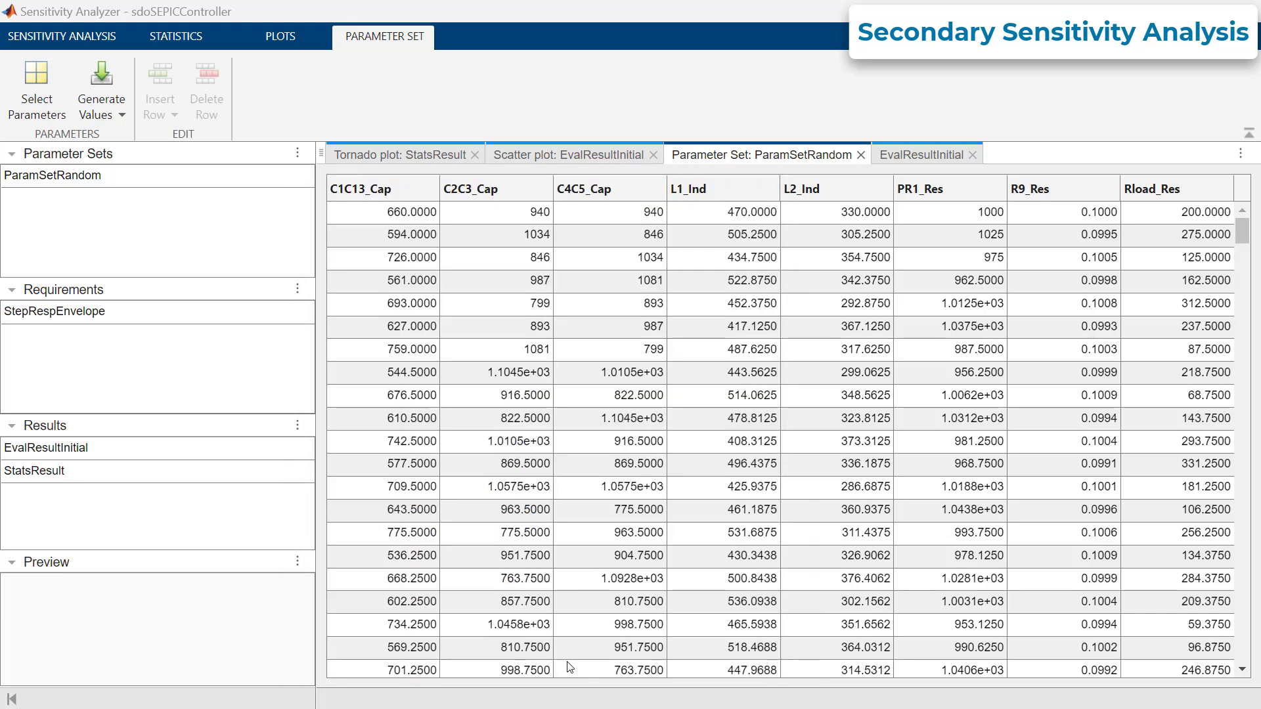
pyautogui.click(72, 38)
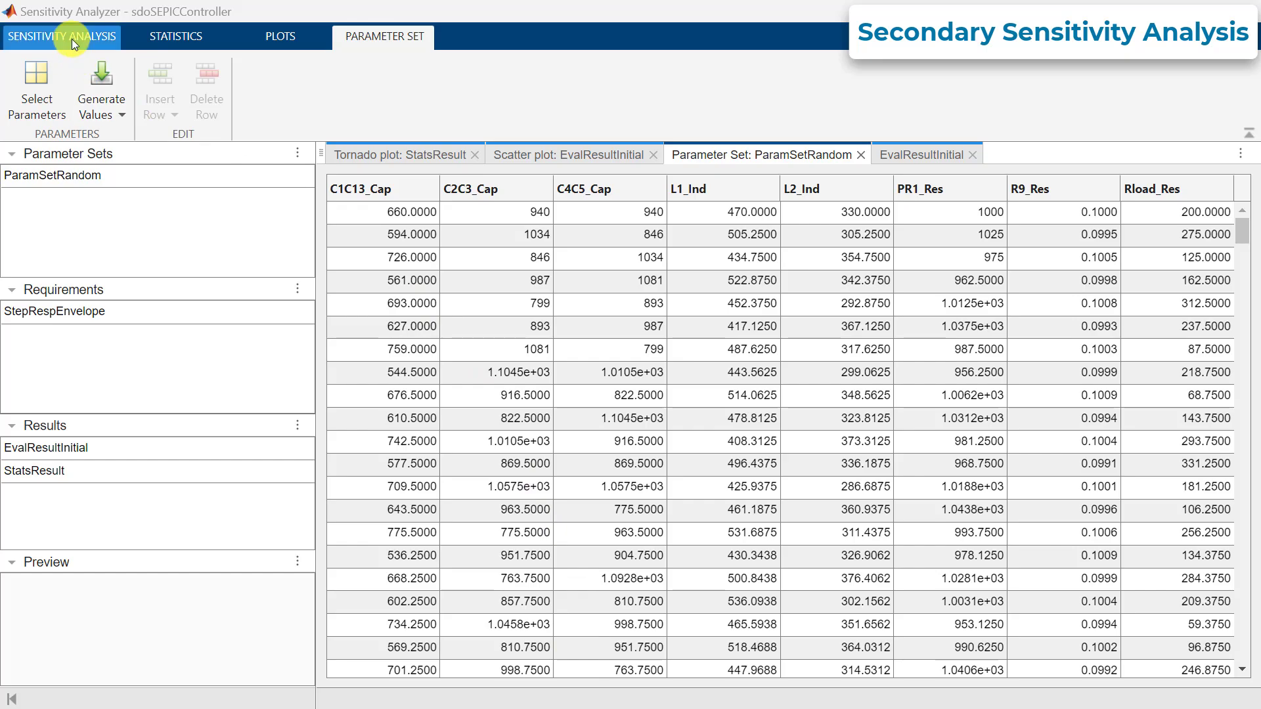
pyautogui.click(783, 77)
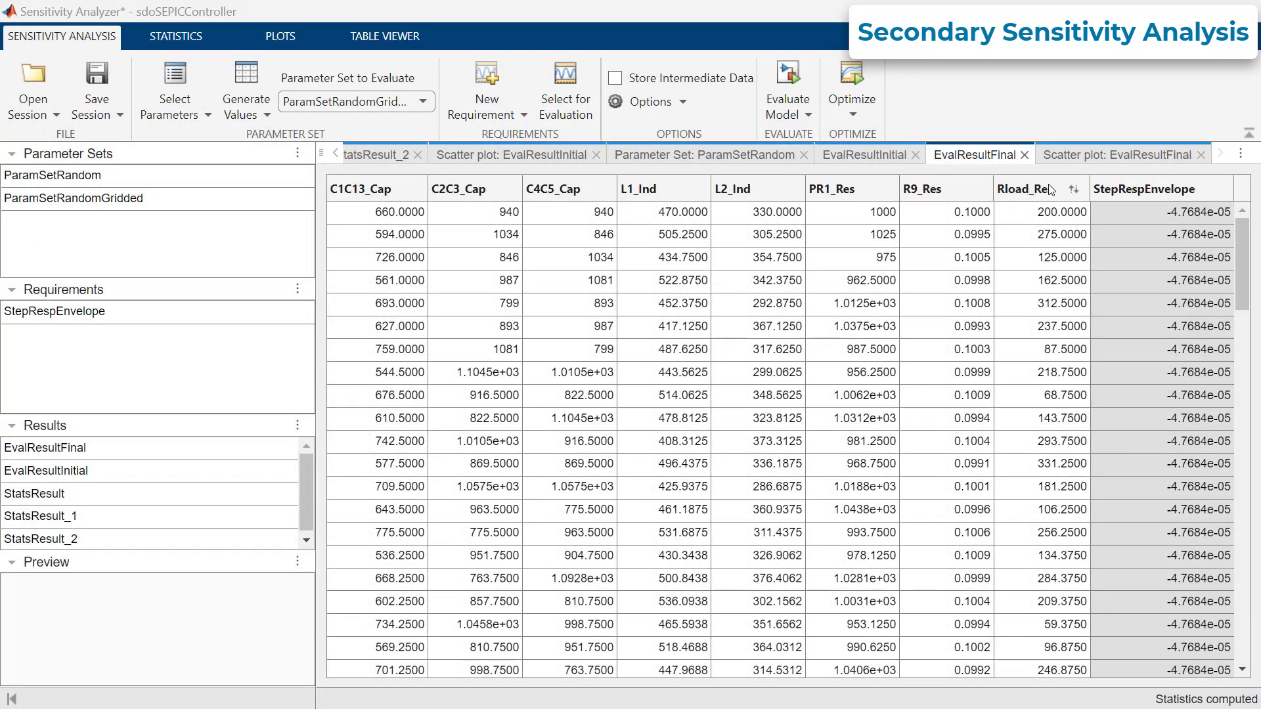
# Examine the EvalResultFinal scatter plot by highlighting the C1C13_Cap samples against StepRespEnvelope and clearing the selection.
pyautogui.click(1070, 158)
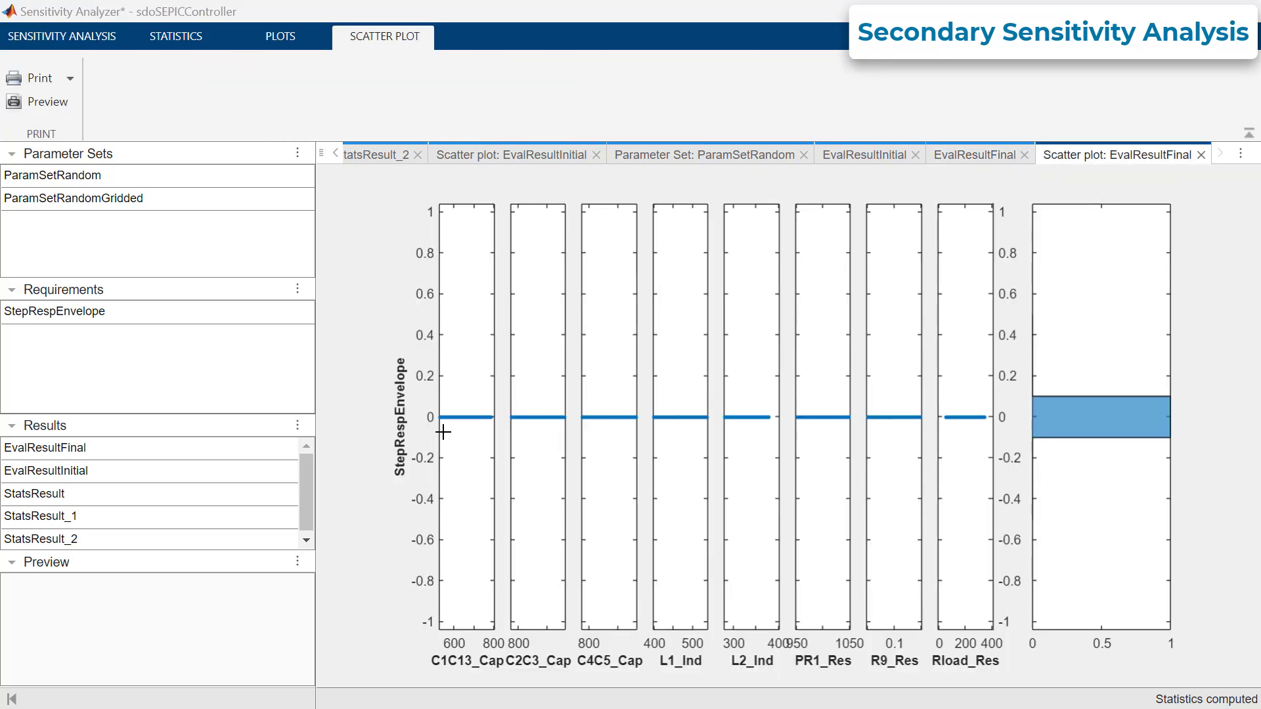
pyautogui.click(457, 428)
pyautogui.moveTo(490, 432); pyautogui.dragTo(492, 407)
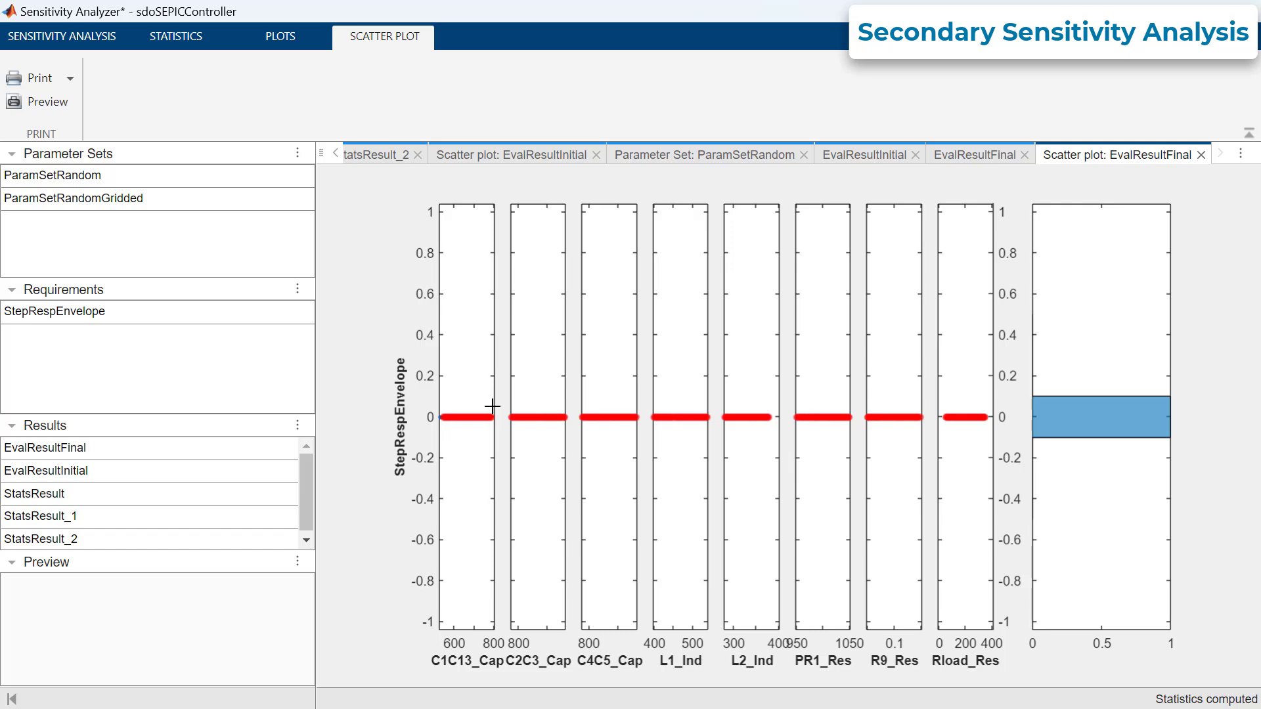
pyautogui.click(737, 479)
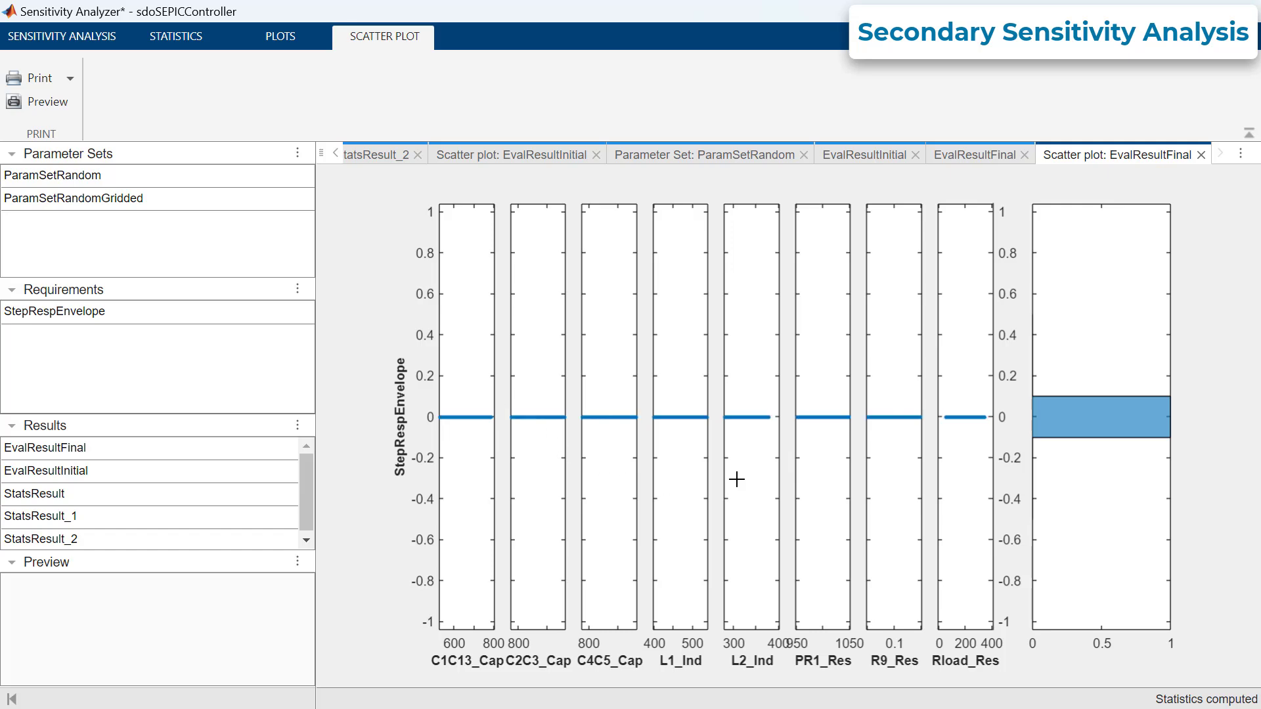